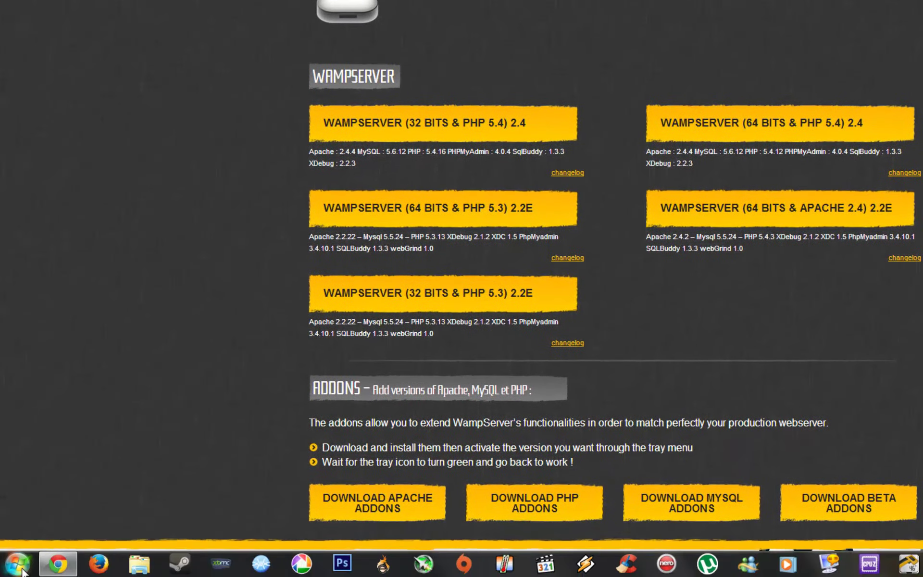
Step: Open the computer's system properties from the Computer entry in the Start menu
left_click(19, 566)
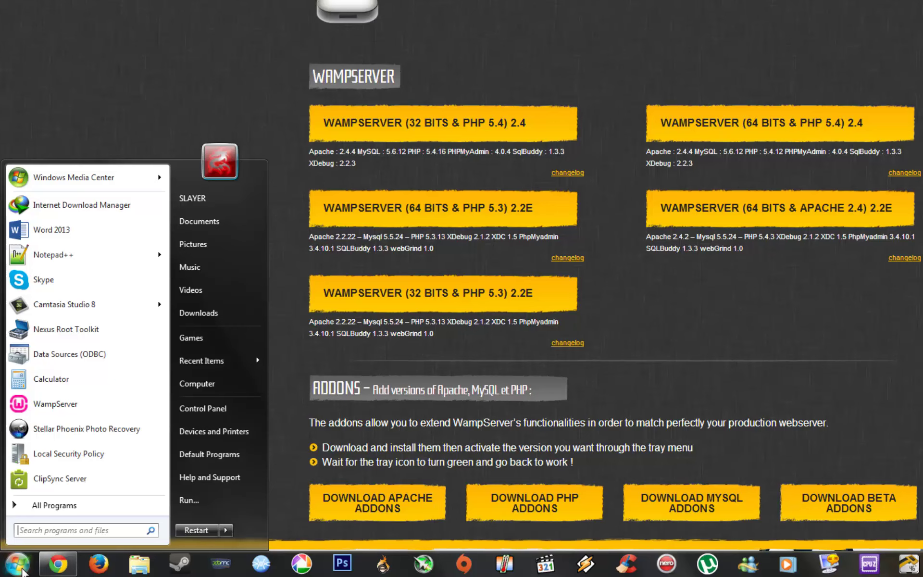
right_click(240, 391)
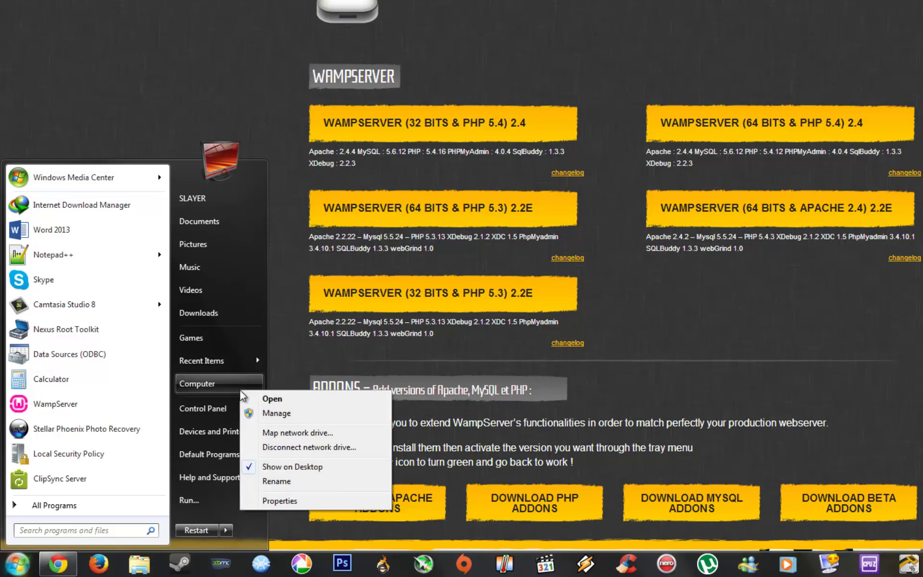
left_click(280, 501)
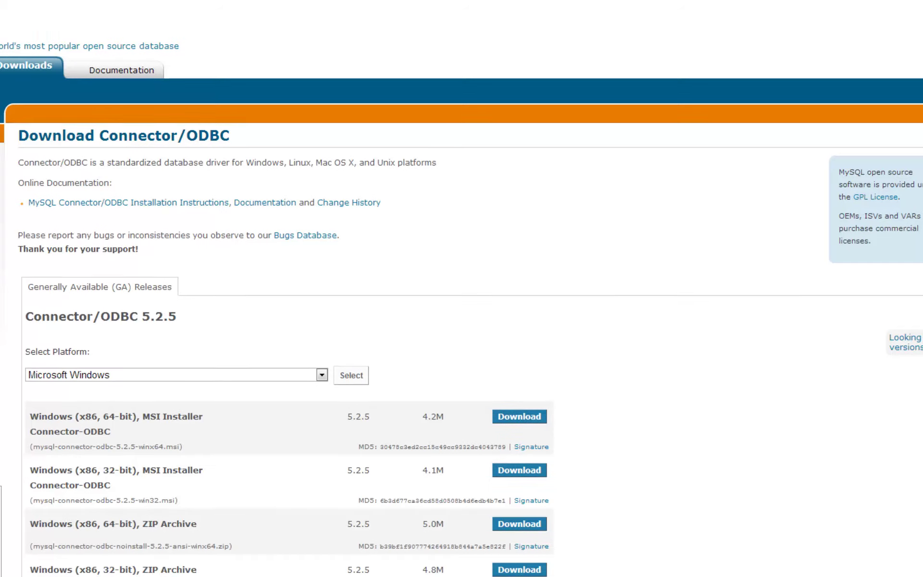
Step: Look over the Connector/ODBC 5.2.5 Windows packages, then minimize Chrome to the desktop
scroll(592, 390, "down", 2)
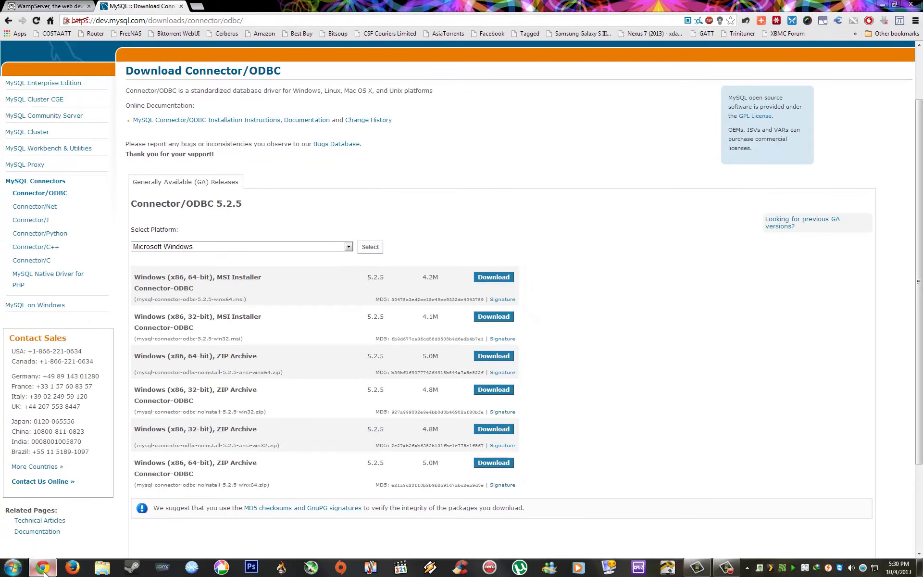
left_click(42, 567)
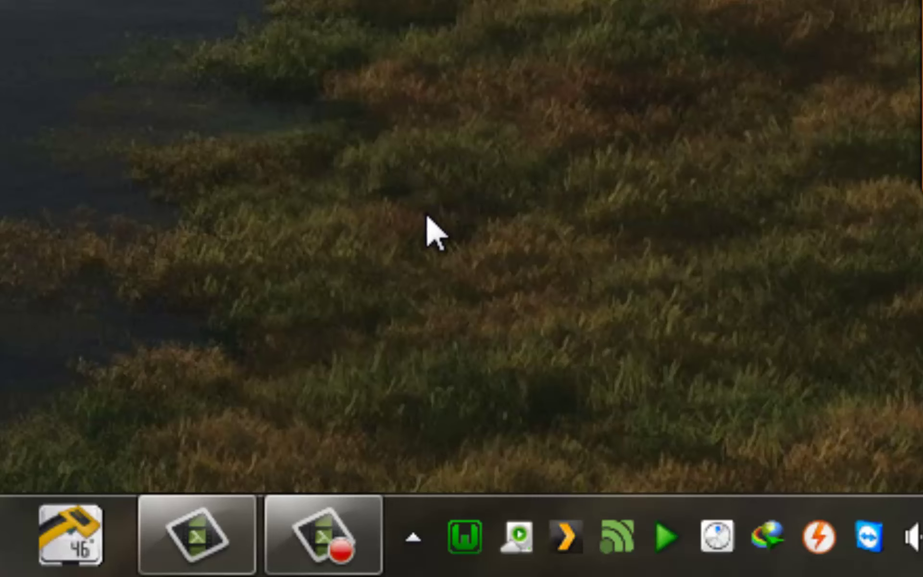
Step: Launch phpMyAdmin for localhost from the WampServer tray menu
left_click(463, 542)
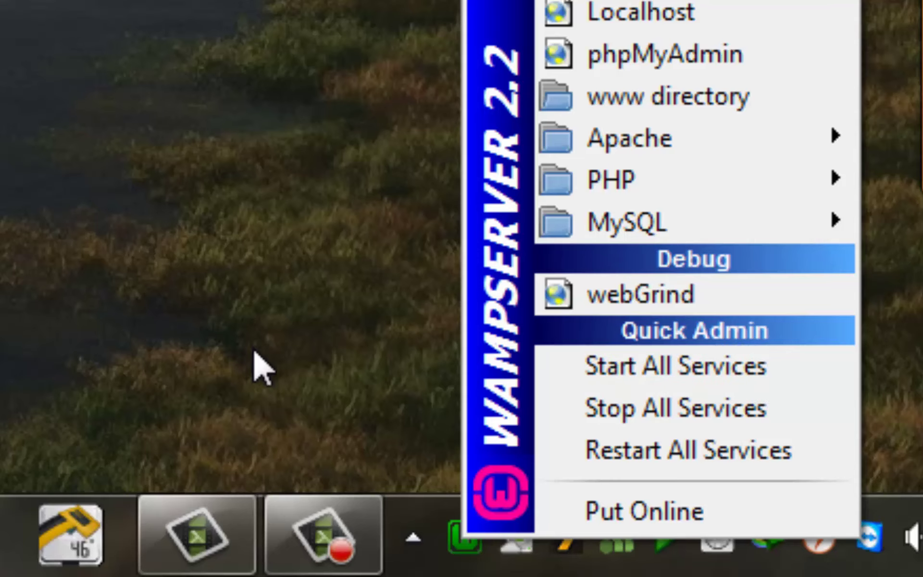
left_click(301, 319)
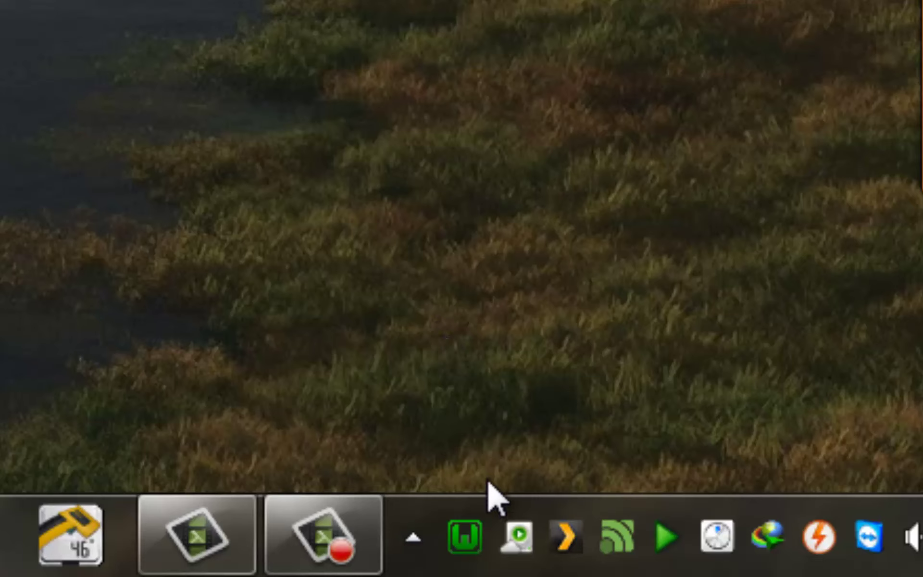
left_click(465, 539)
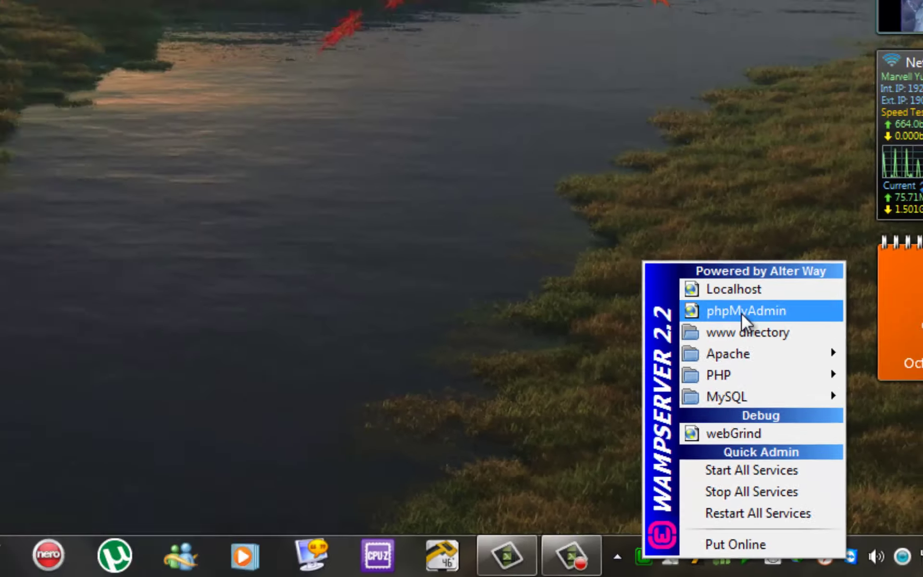
left_click(742, 313)
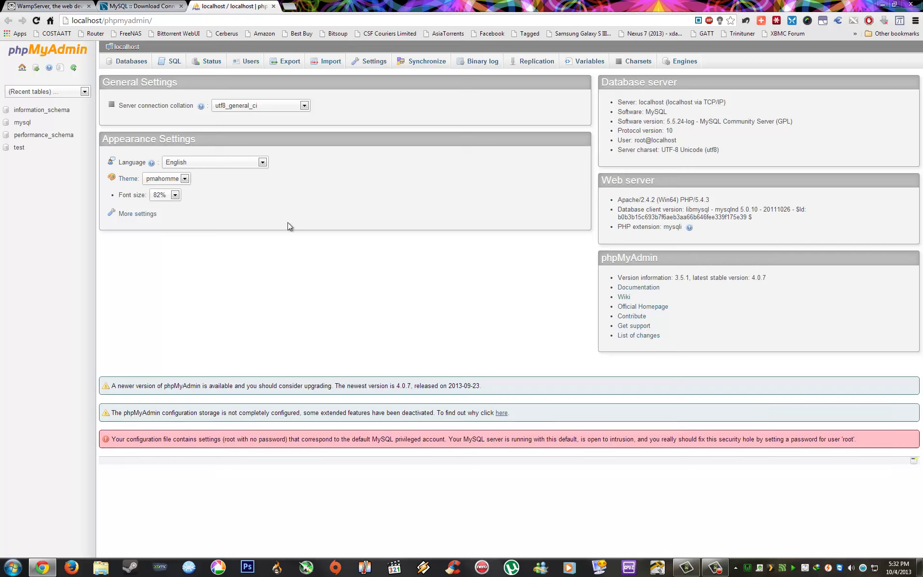
Step: Create a database named 'college' and open it from the sidebar
left_click(124, 67)
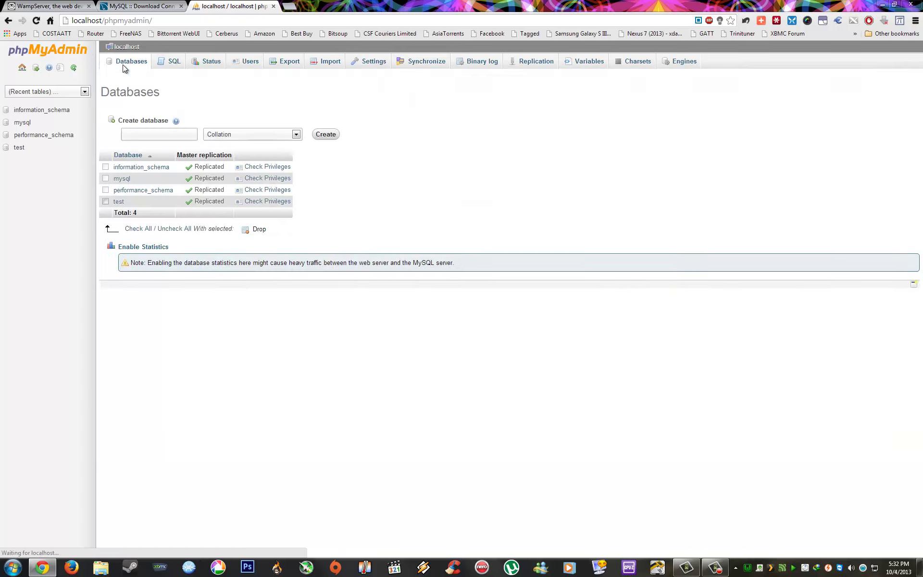
left_click(148, 136)
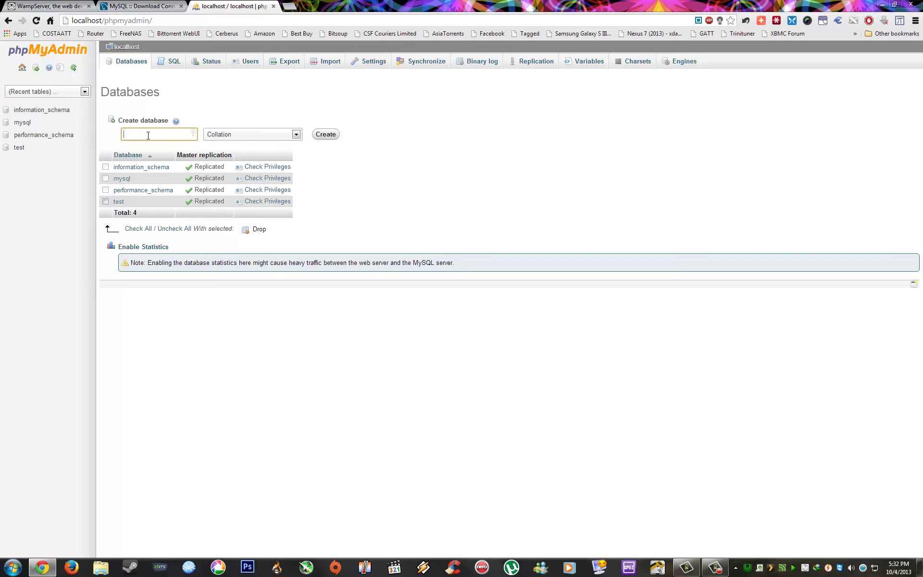
type("college")
left_click(324, 135)
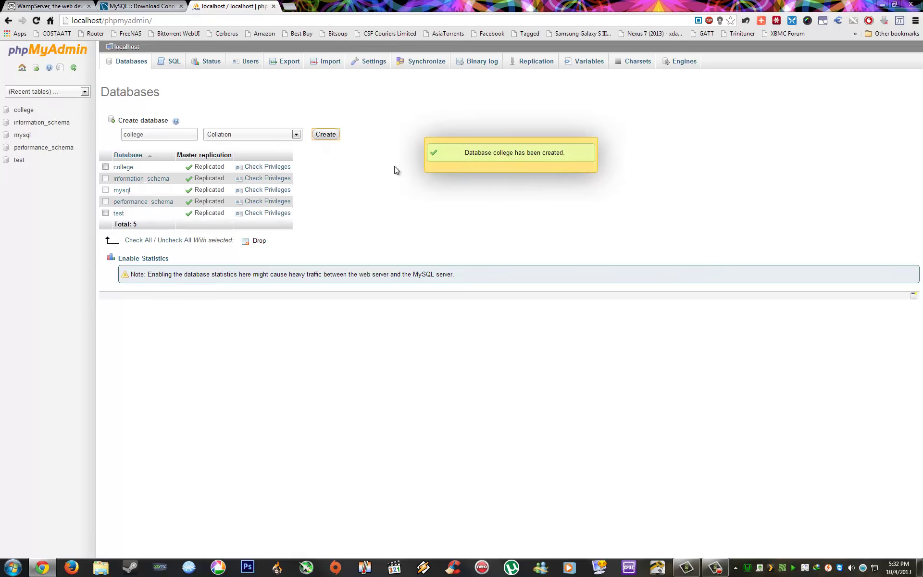
left_click(20, 113)
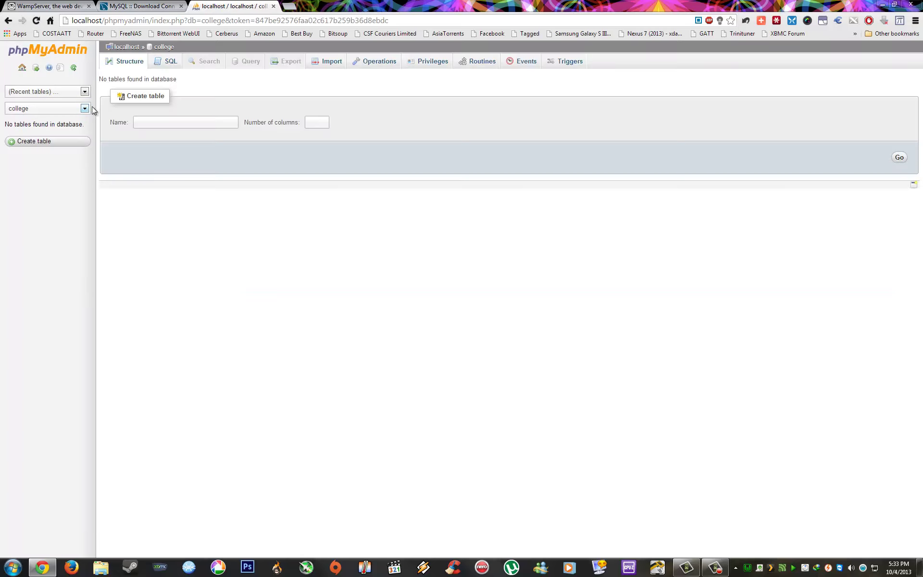
Step: Set up a 'lecturers' table with 4 columns and open its column form
left_click(151, 124)
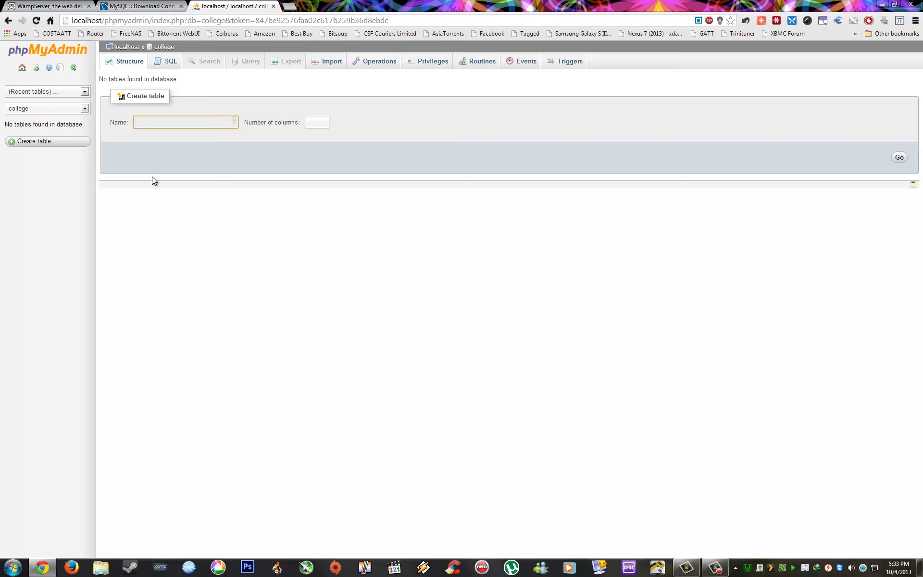
type("lecturers")
left_click(314, 125)
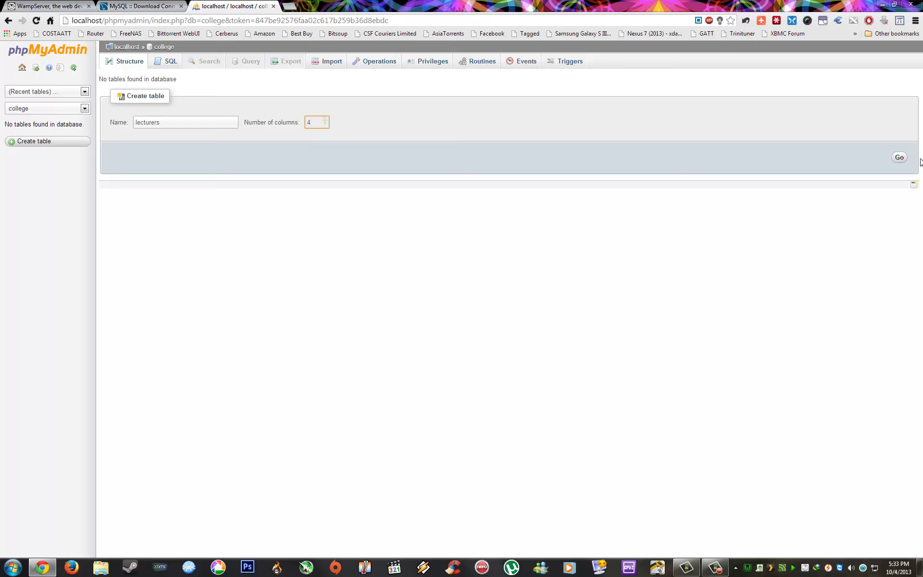
left_click(898, 158)
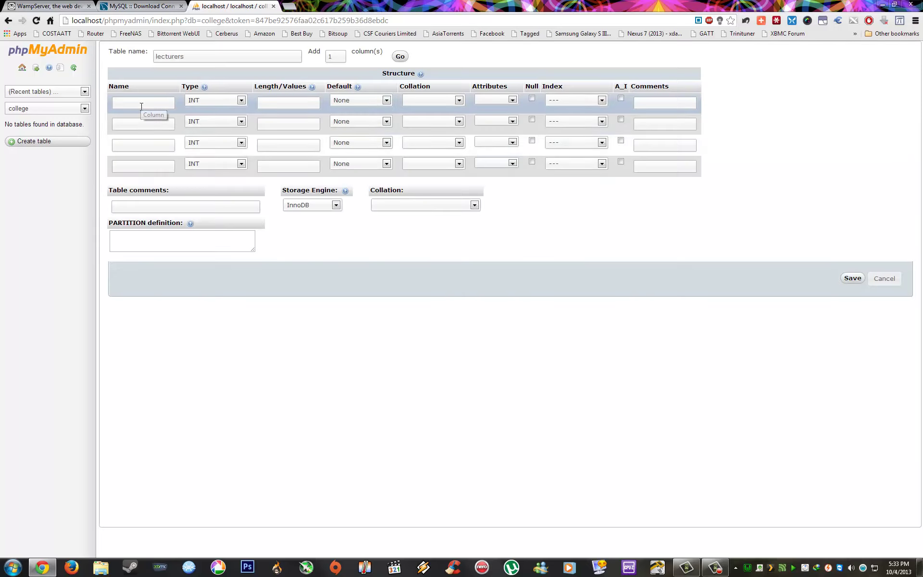
Step: Name the first column 'id' and keep its type as INT
left_click(141, 106)
left_click(140, 120)
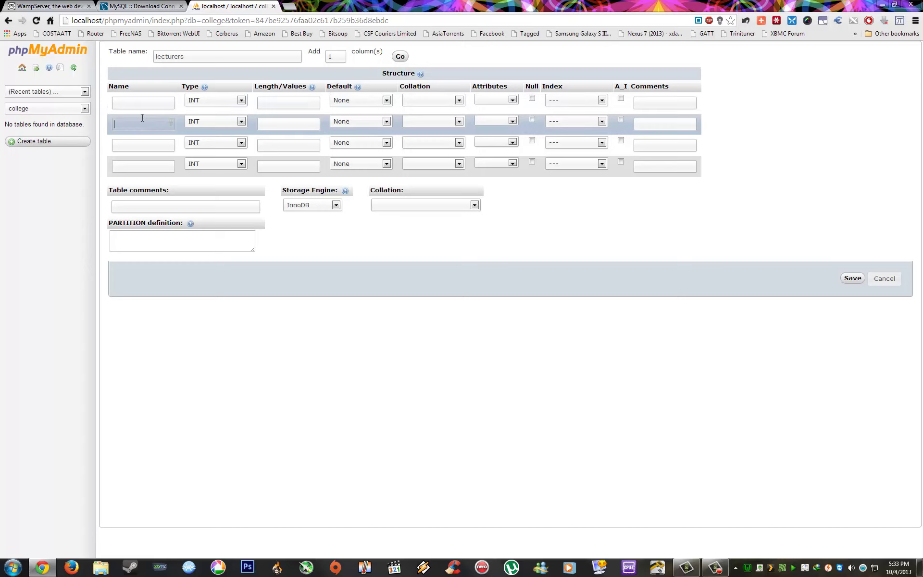
left_click(140, 143)
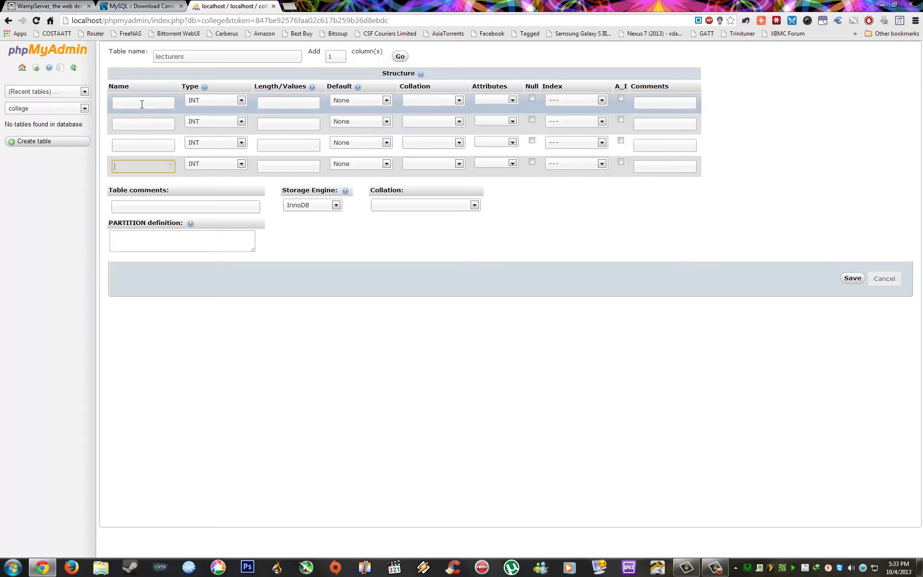
left_click(142, 102)
left_click(143, 124)
left_click(142, 142)
left_click(138, 164)
left_click(139, 102)
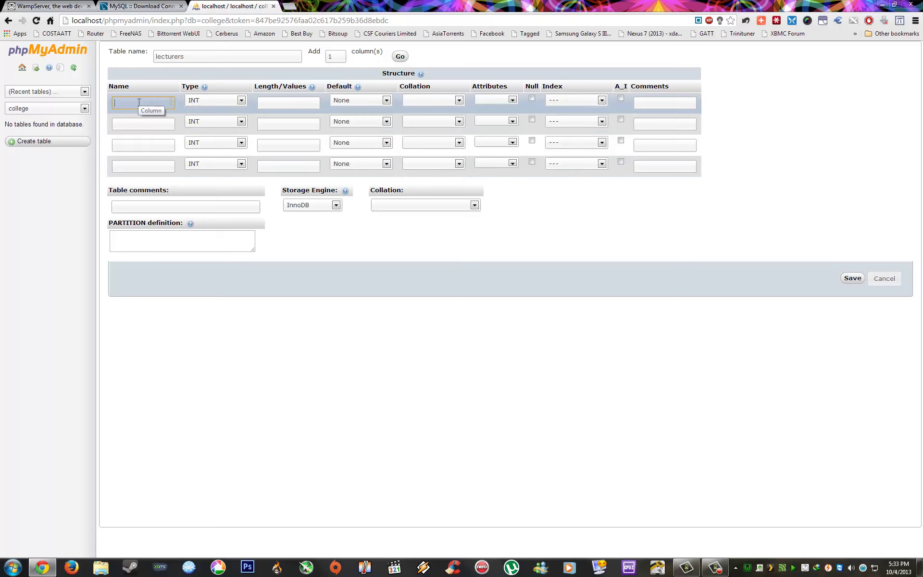
type("id")
left_click(241, 100)
left_click_drag(277, 127, 278, 136)
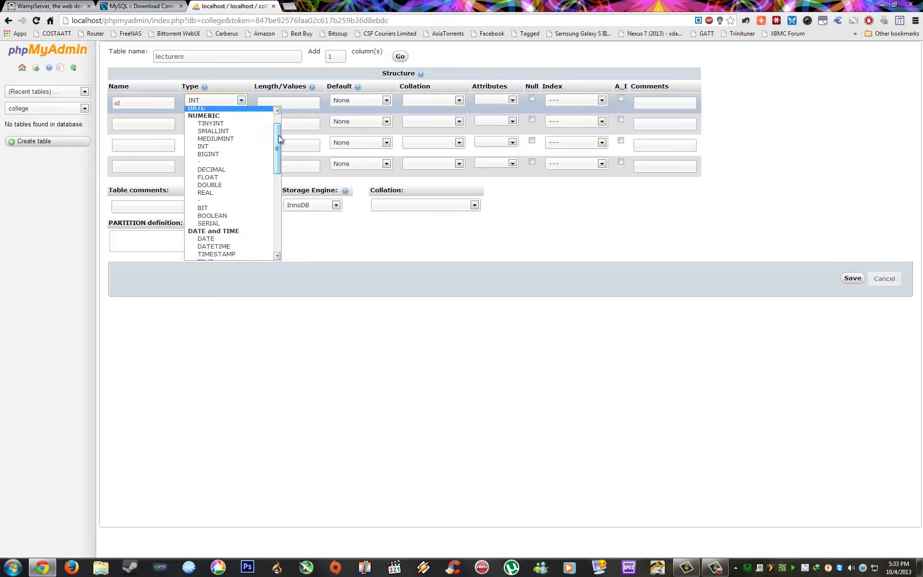
left_click(231, 146)
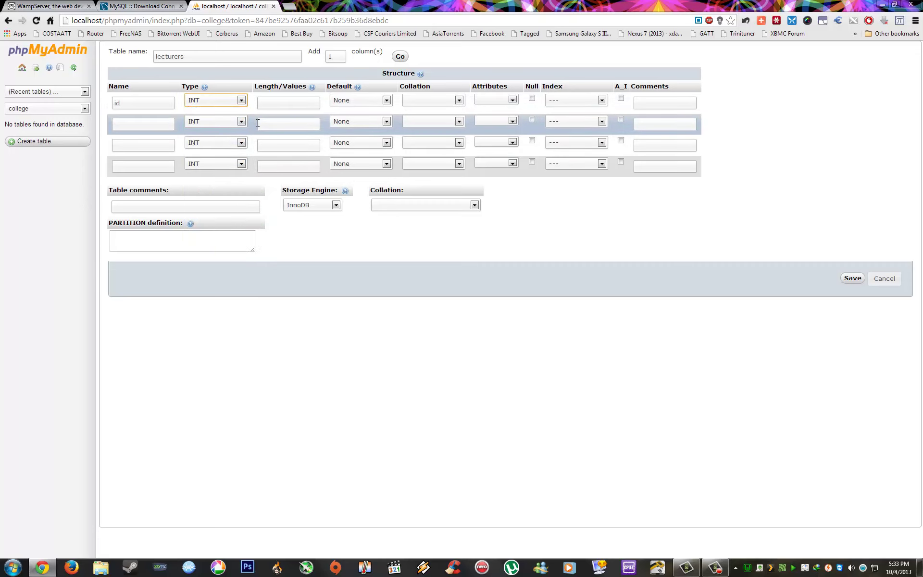
Step: Add the 'fname' and 'lname' columns, both as VARCHAR
left_click(134, 125)
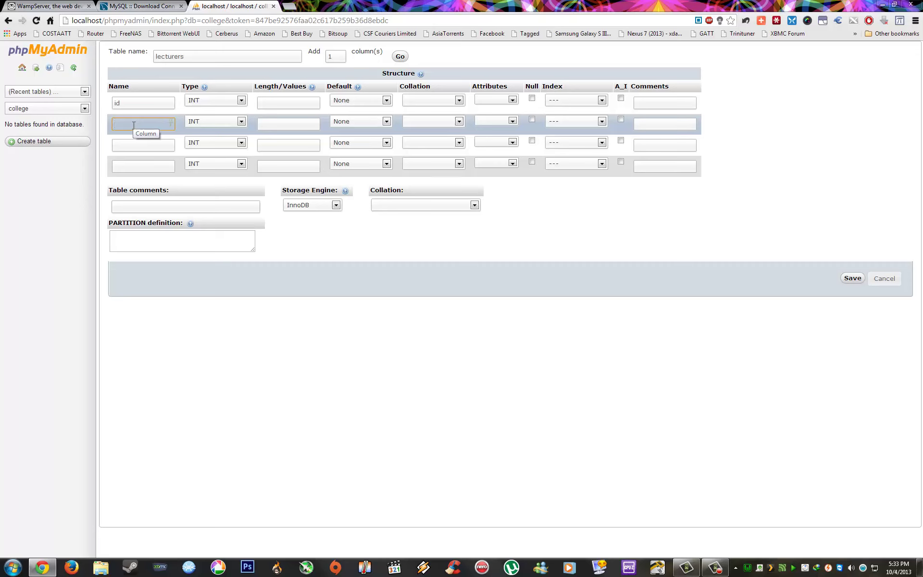
type("fname")
left_click(239, 123)
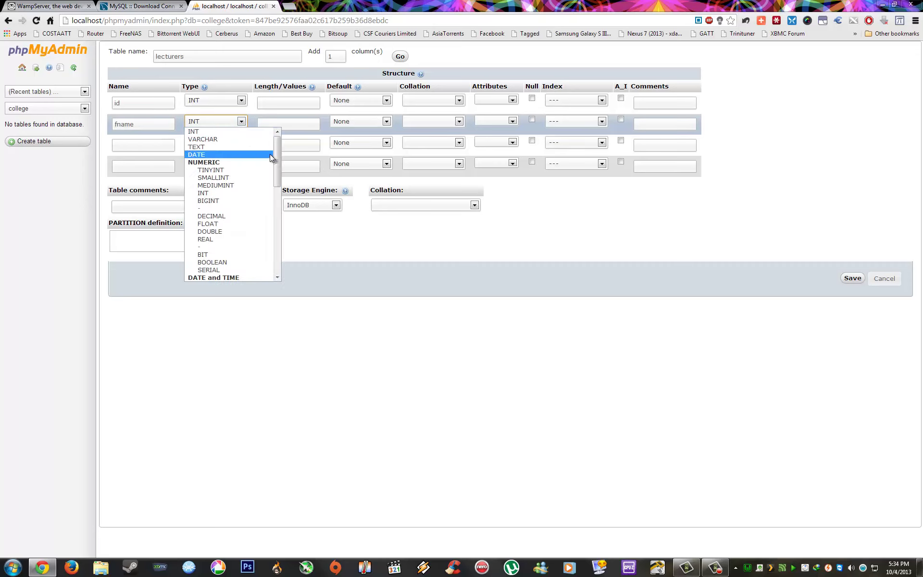
left_click_drag(278, 145, 278, 198)
left_click(230, 201)
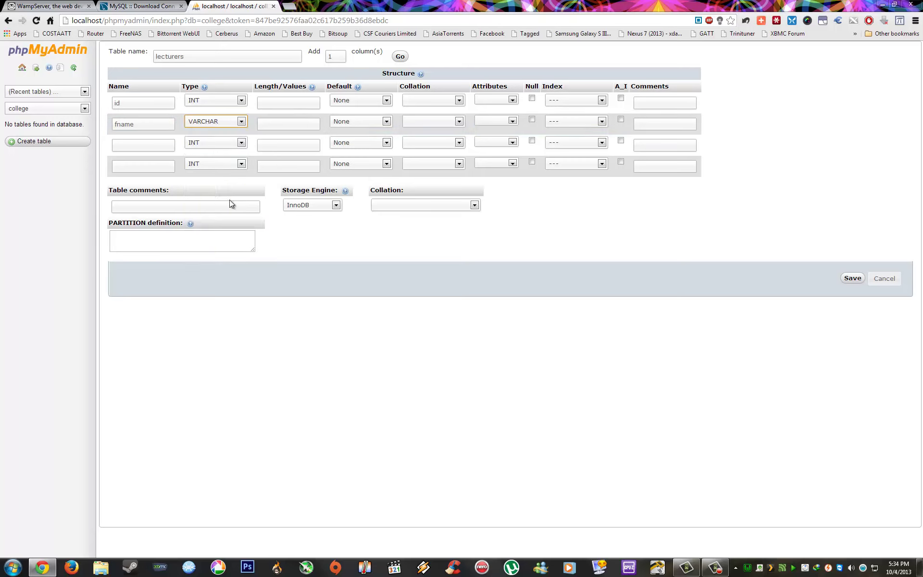
left_click(127, 146)
type("kname")
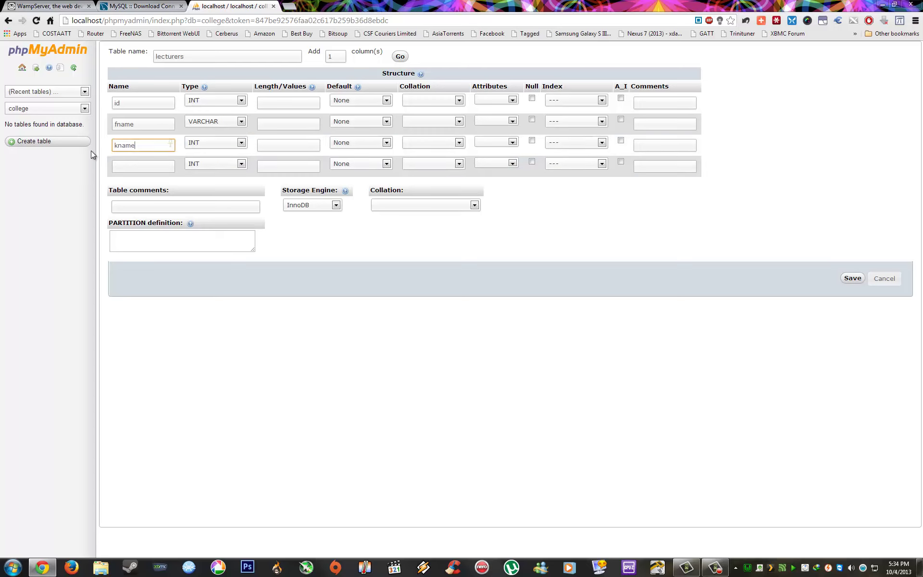
key("Home")
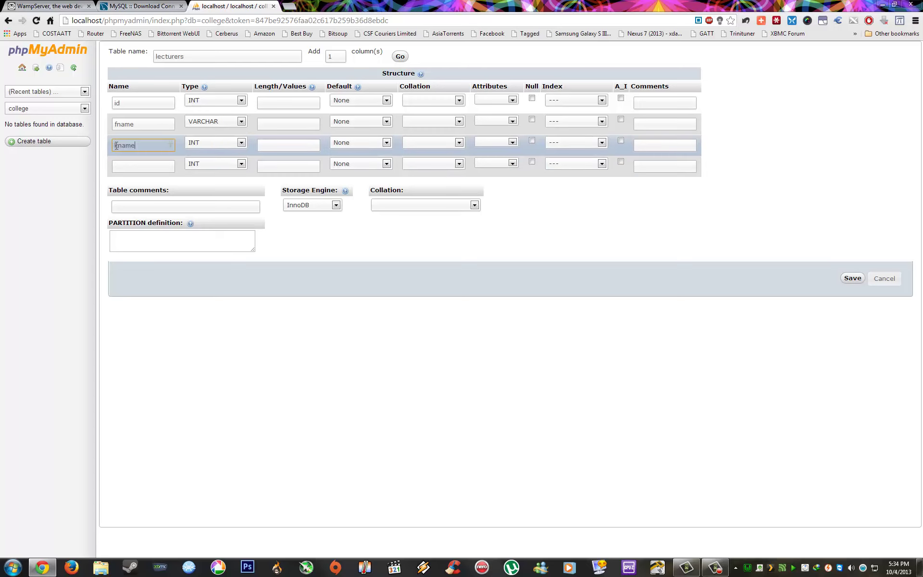
key("Delete")
type("l")
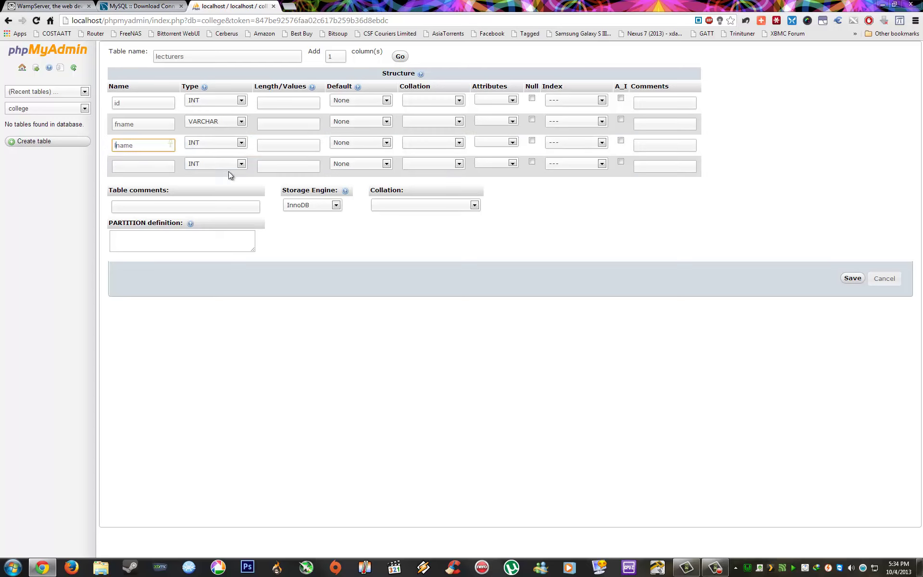
left_click(236, 142)
left_click_drag(277, 172, 272, 222)
left_click(230, 214)
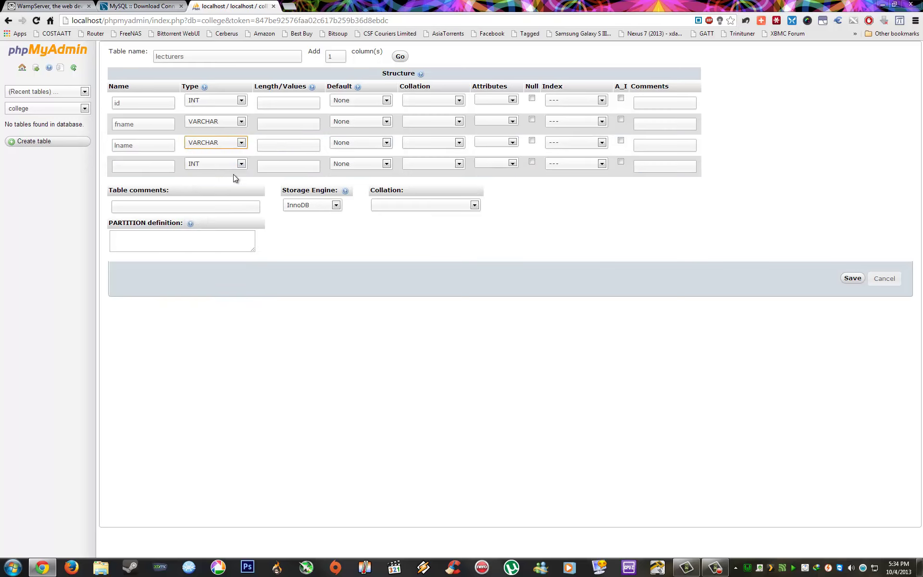
Step: Add the fourth column 'field' as VARCHAR
left_click(128, 165)
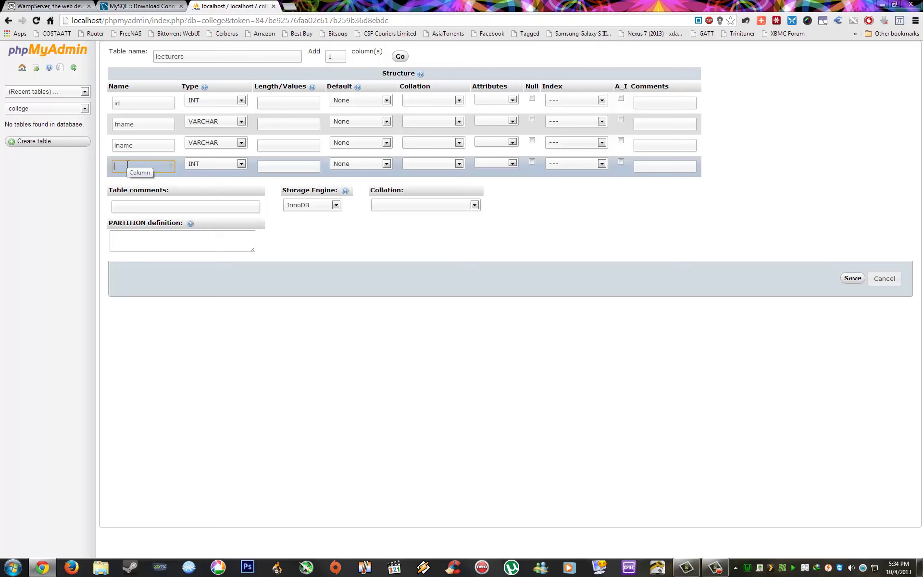
type("field")
left_click(242, 165)
scroll(279, 243, "down", 5)
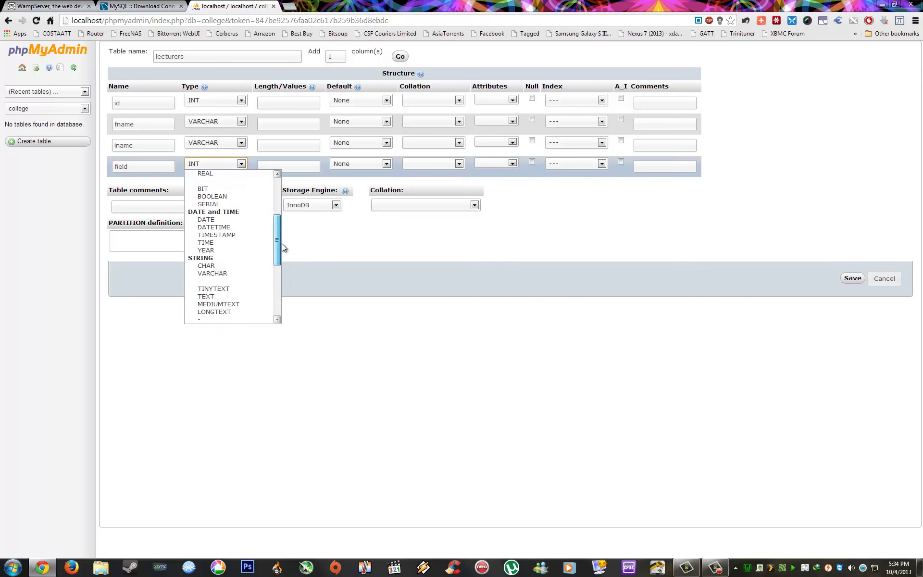
scroll(277, 260, "up", 5)
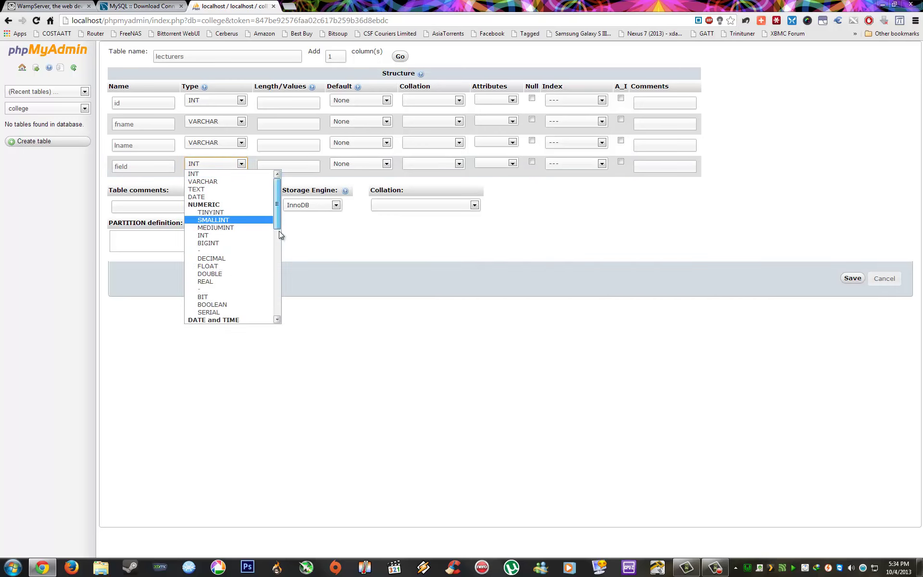
scroll(278, 249, "down", 5)
left_click(227, 251)
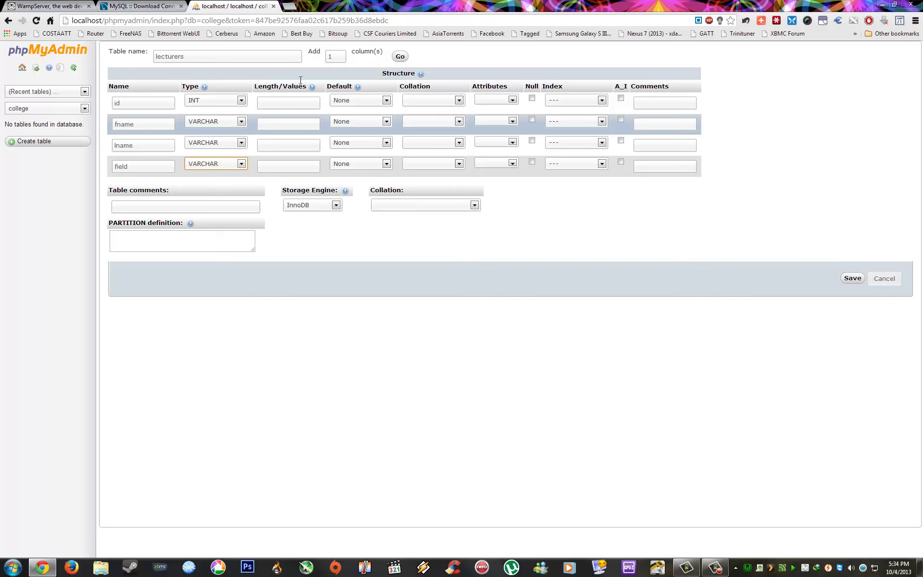
Step: Set lengths 10 for id and 25 for fname, lname and field, then save
left_click(282, 104)
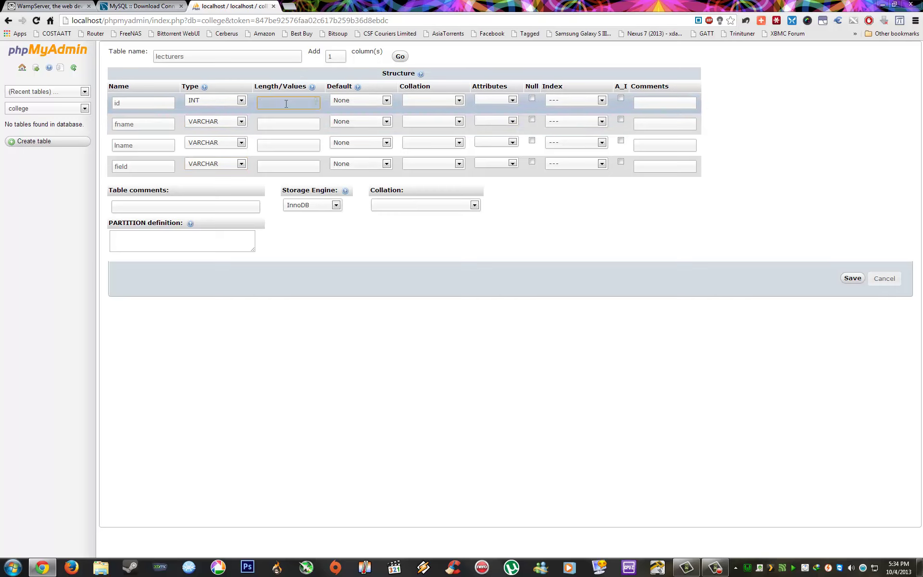
type("10")
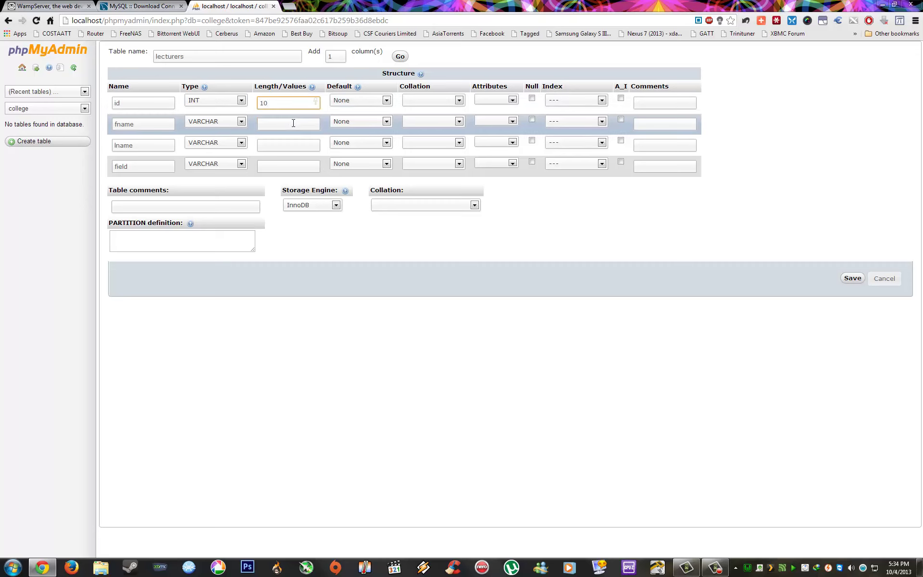
left_click(293, 123)
type("2")
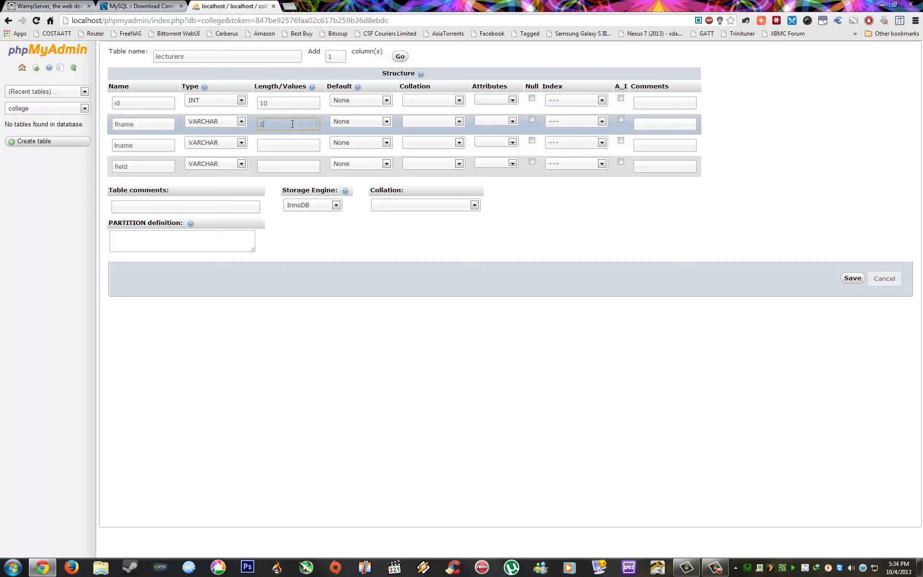
type("5")
left_click(288, 148)
type("25")
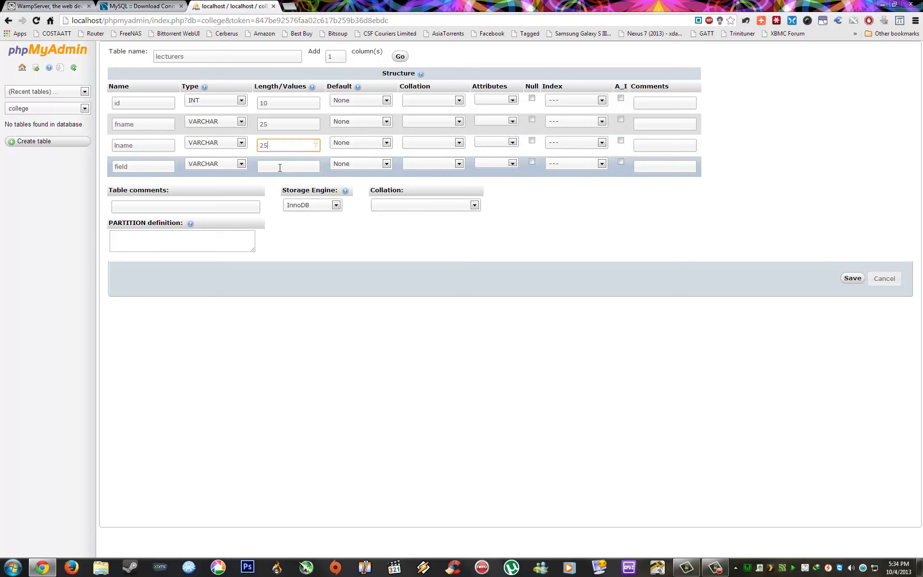
left_click(279, 167)
type("25")
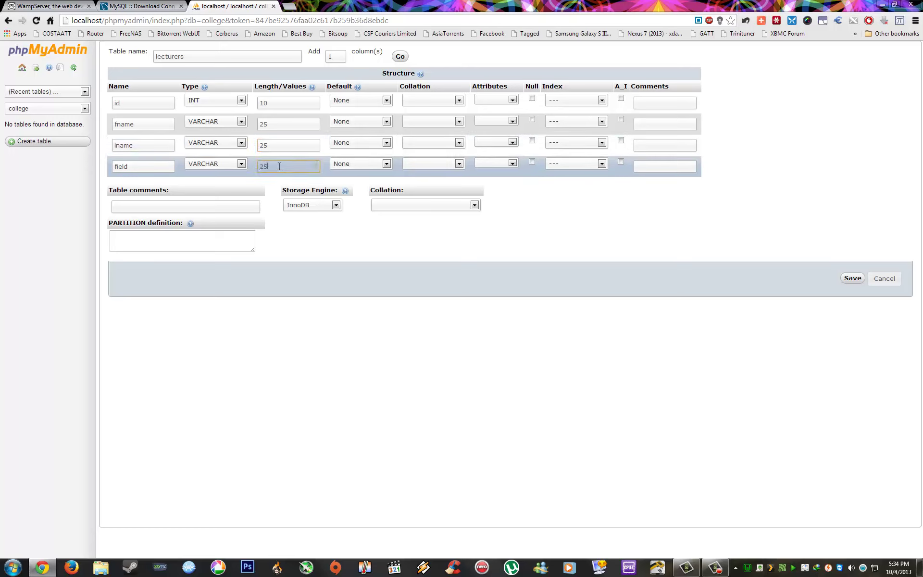
left_click(388, 336)
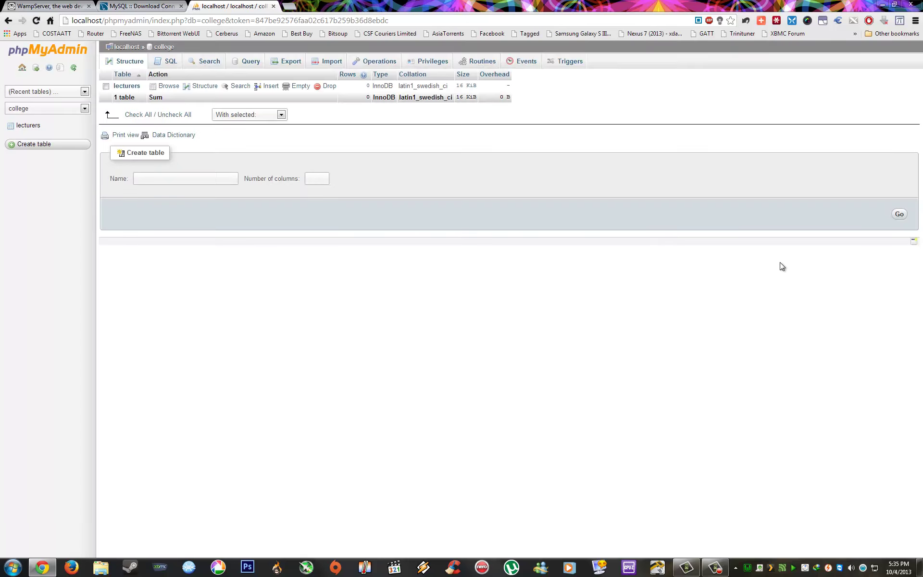
Step: Open the Structure view of the lecturers table
left_click(202, 87)
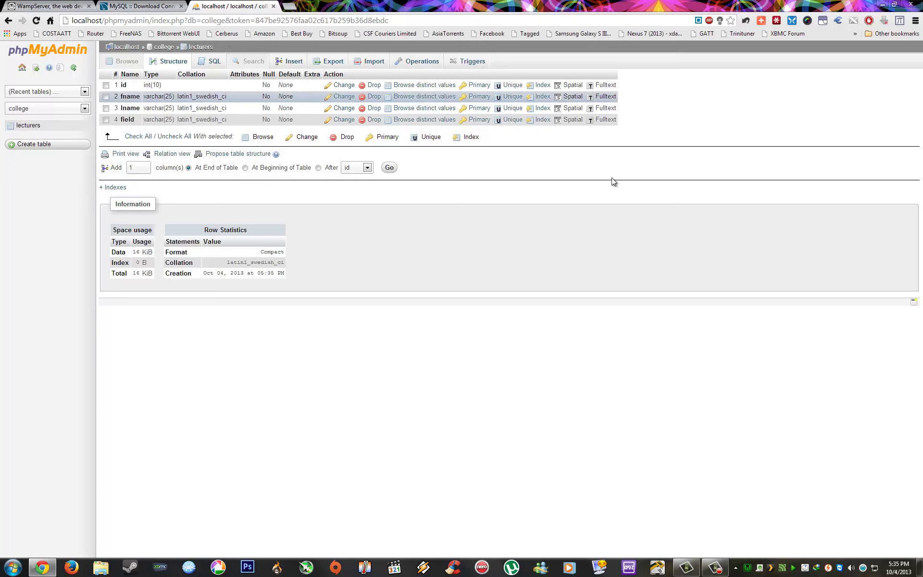
Step: Run Microsoft Office Access 2007 as administrator from the Start menu's Microsoft Office group
left_click(882, 5)
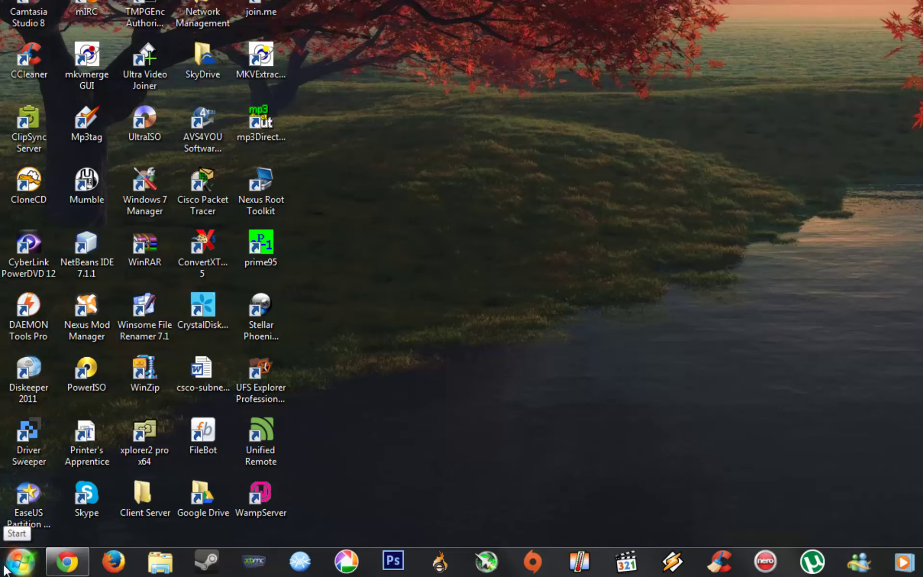
left_click(5, 569)
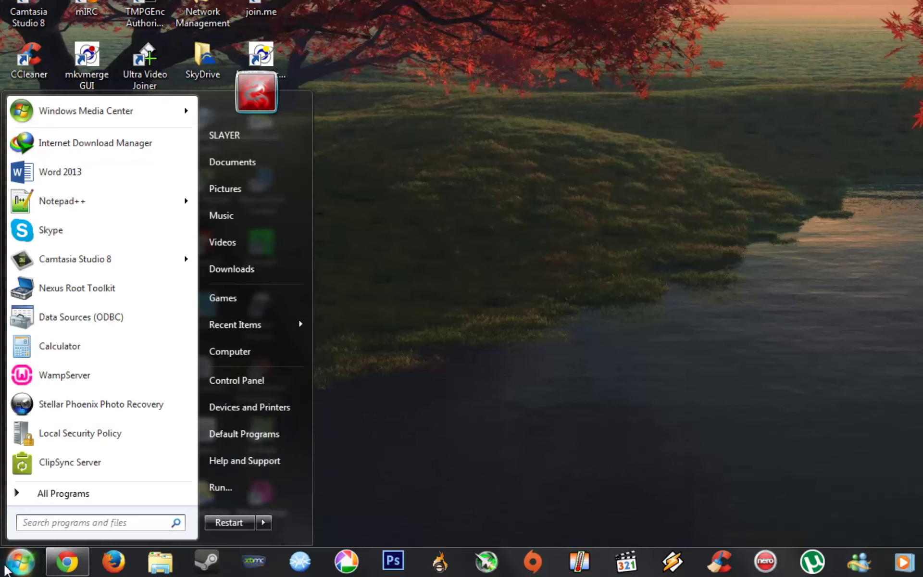
left_click(74, 495)
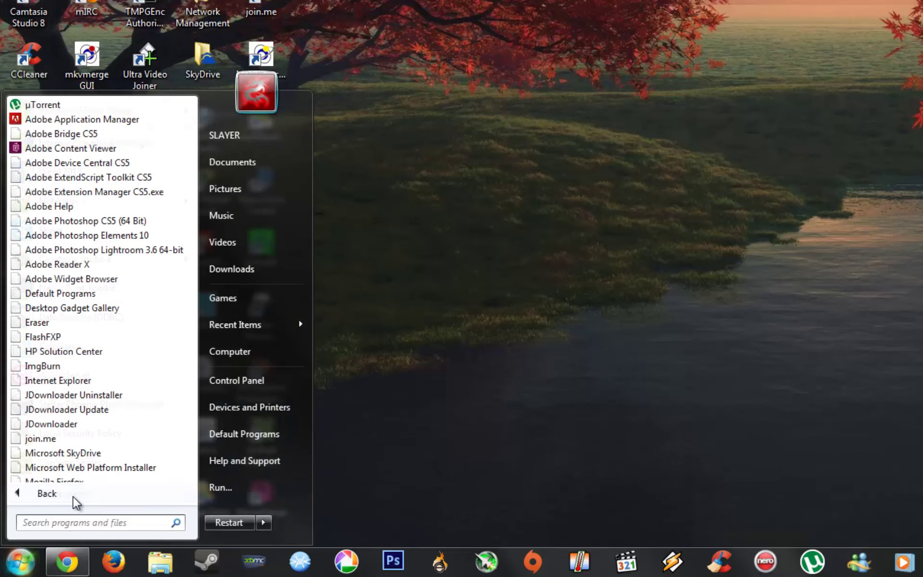
left_click_drag(192, 129, 200, 291)
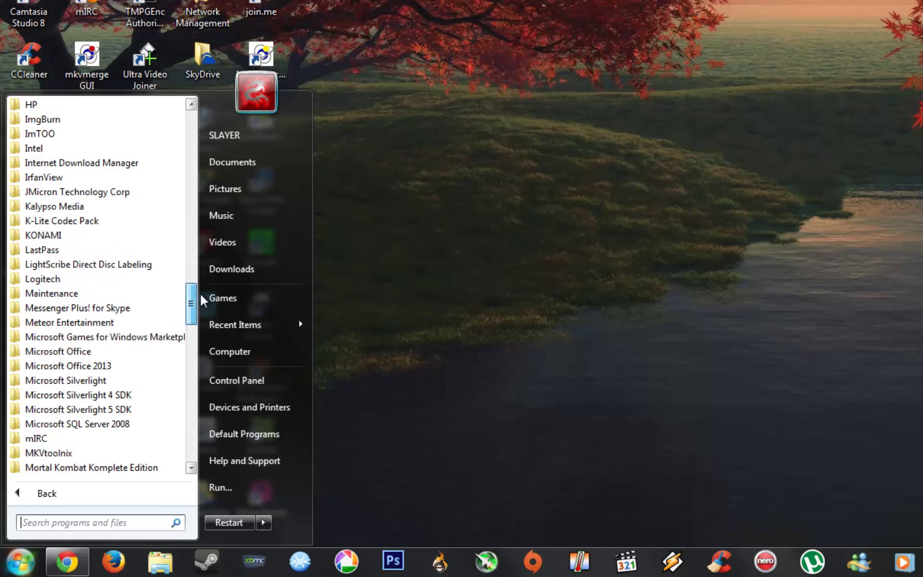
left_click(72, 353)
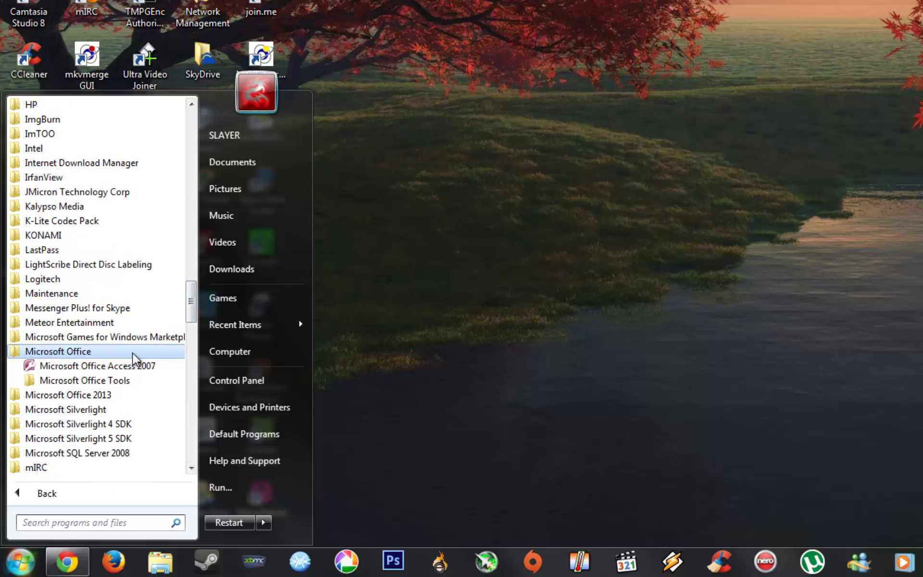
right_click(114, 371)
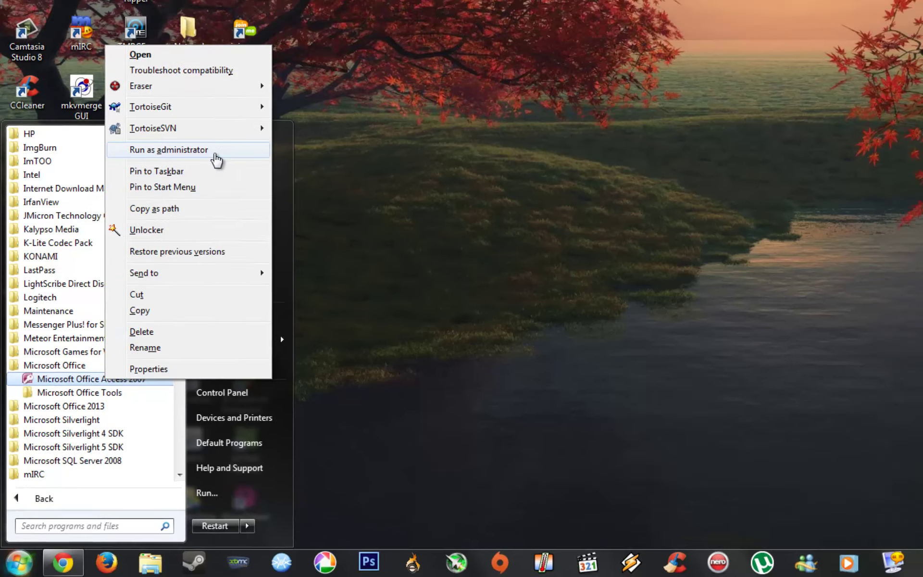
left_click(155, 128)
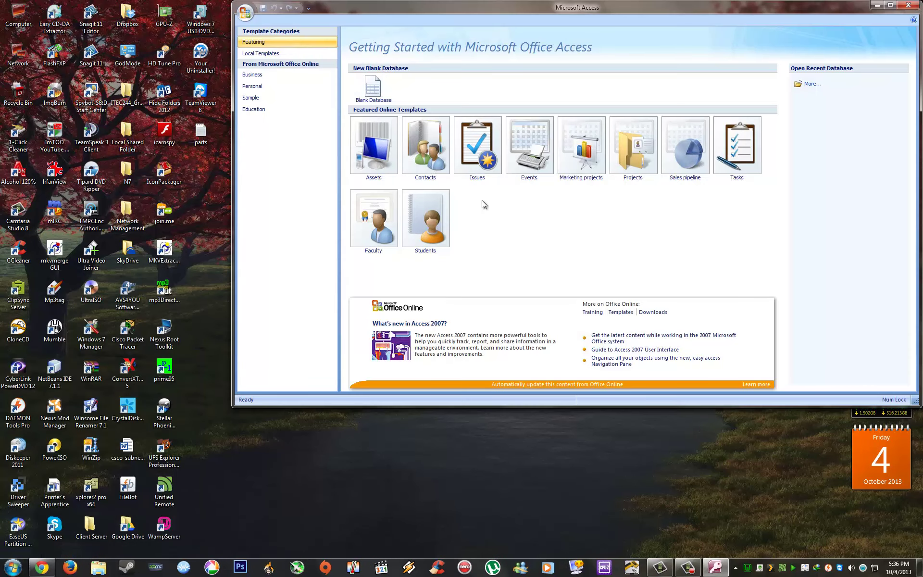
Step: Maximize Access and create a new blank database named 'Assignment2'
left_click(890, 5)
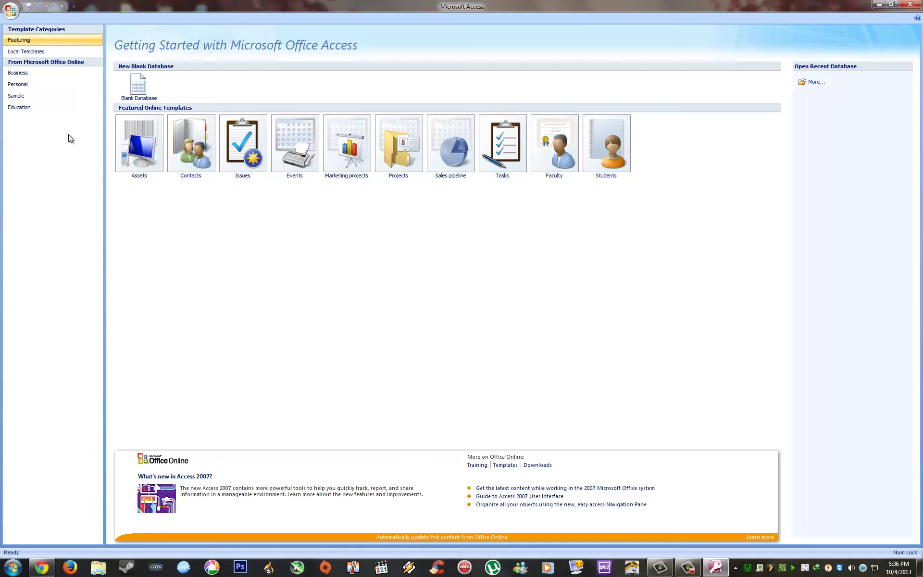
left_click(137, 86)
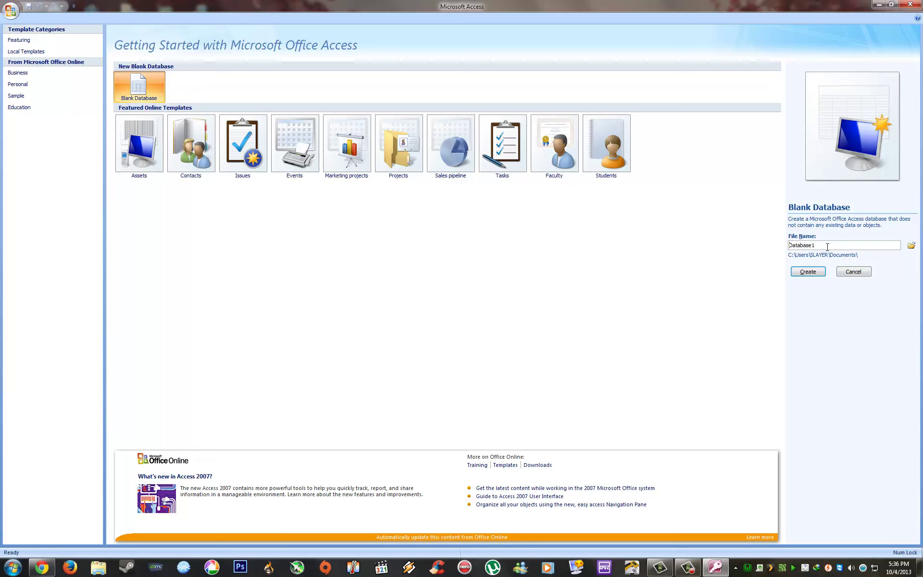
type("Assignemt")
key("BackSpace")
key("BackSpace")
type("mwnt")
key("BackSpace")
type("ent2")
left_click(805, 272)
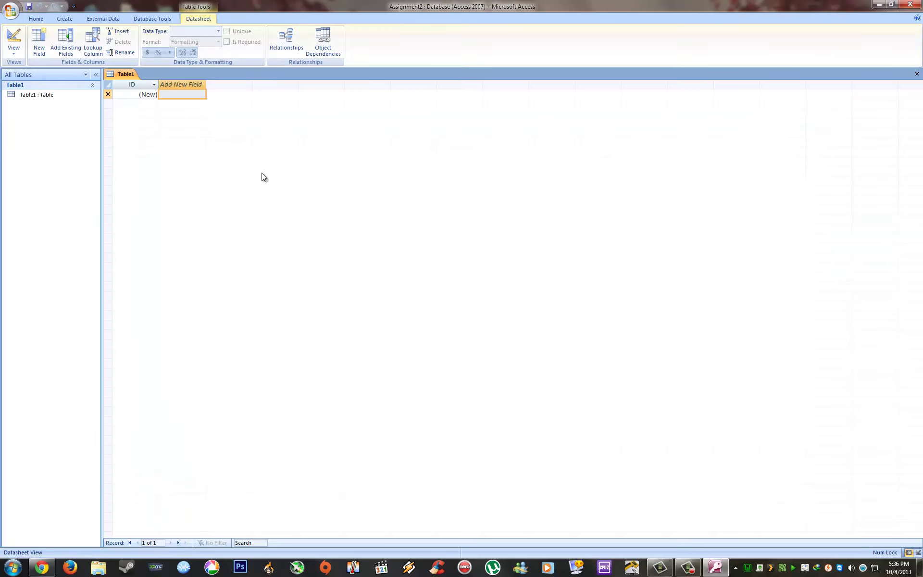
Step: Close the default Table1
right_click(120, 75)
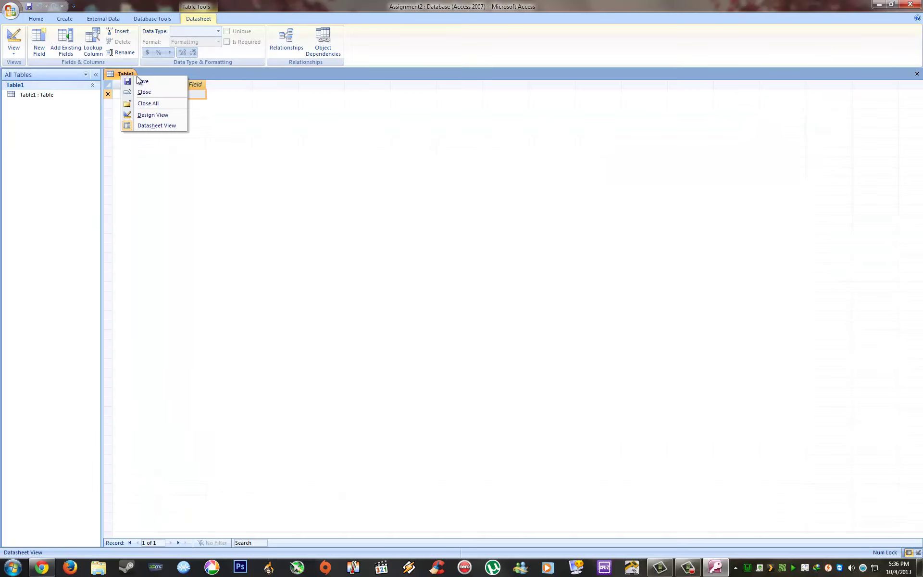
left_click(146, 92)
left_click(146, 92)
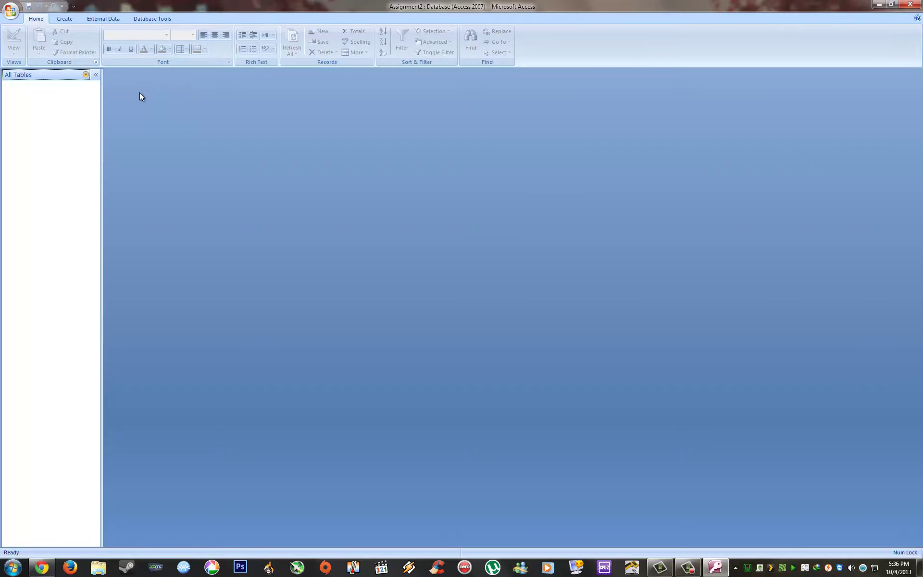
Step: Start an ODBC Database import from External Data, choosing to create a linked table
left_click(100, 22)
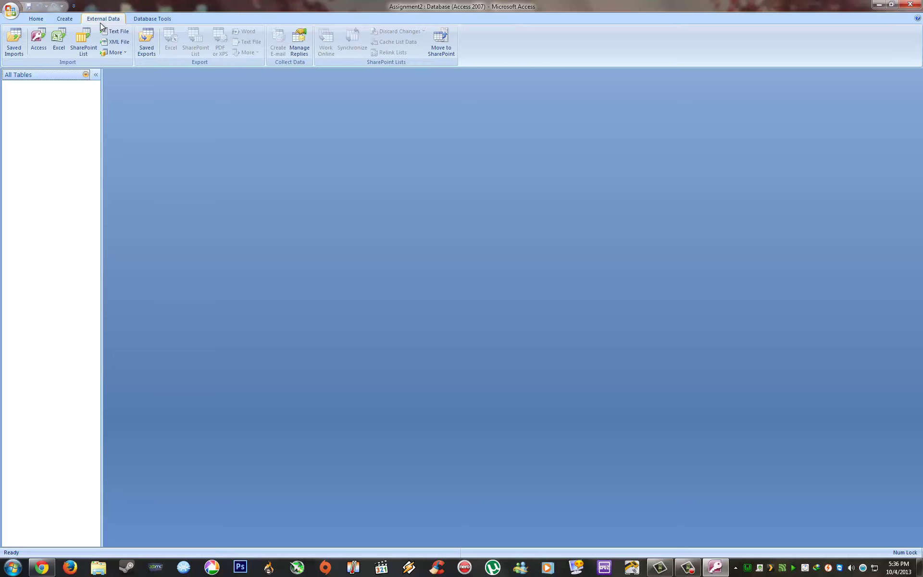
left_click(115, 53)
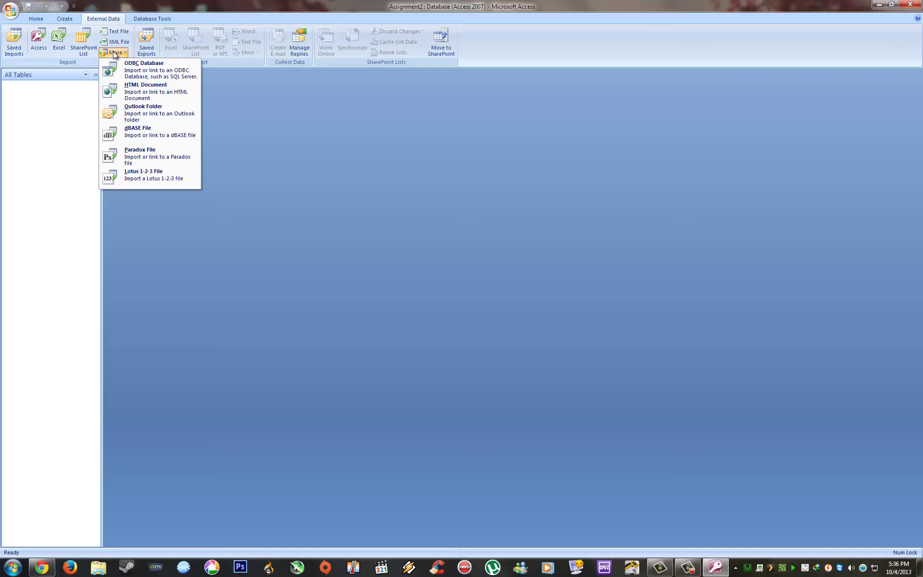
left_click(135, 77)
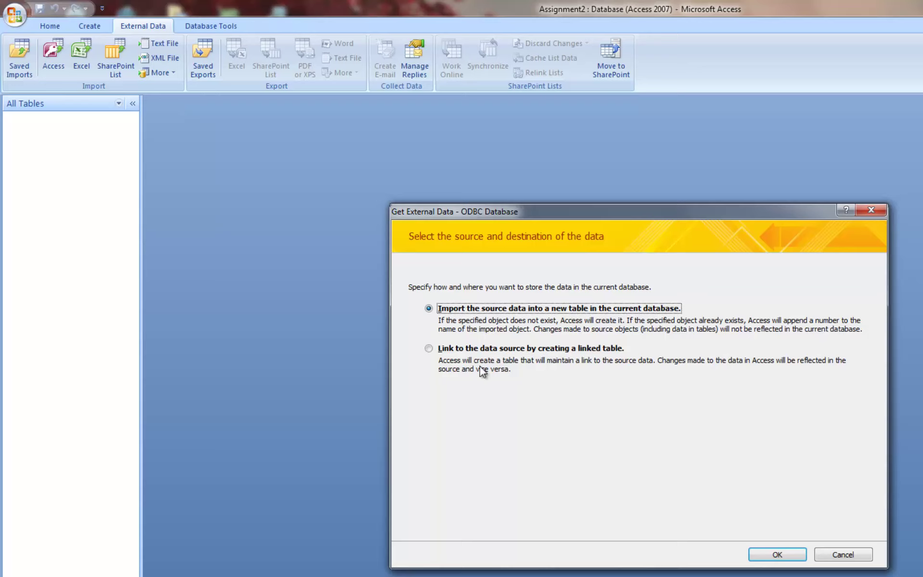
left_click(449, 350)
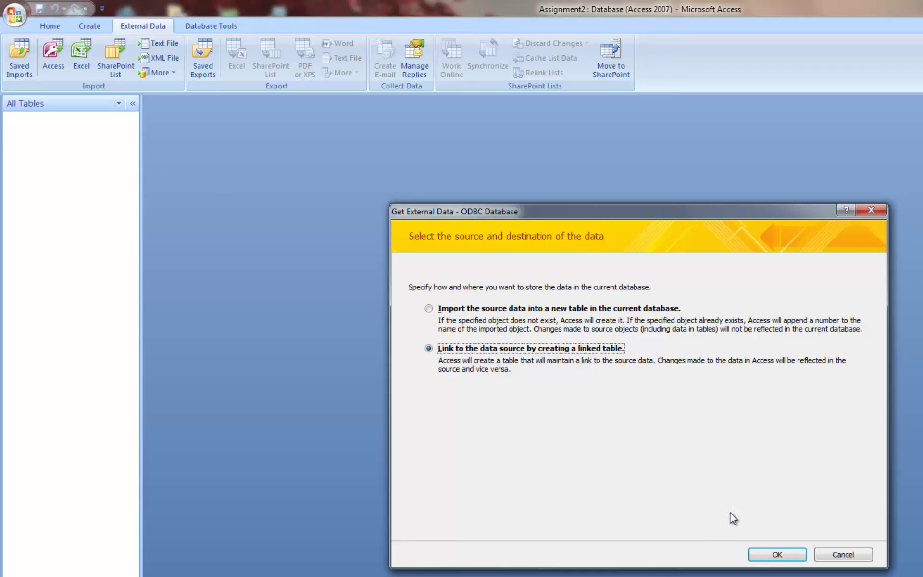
left_click(762, 554)
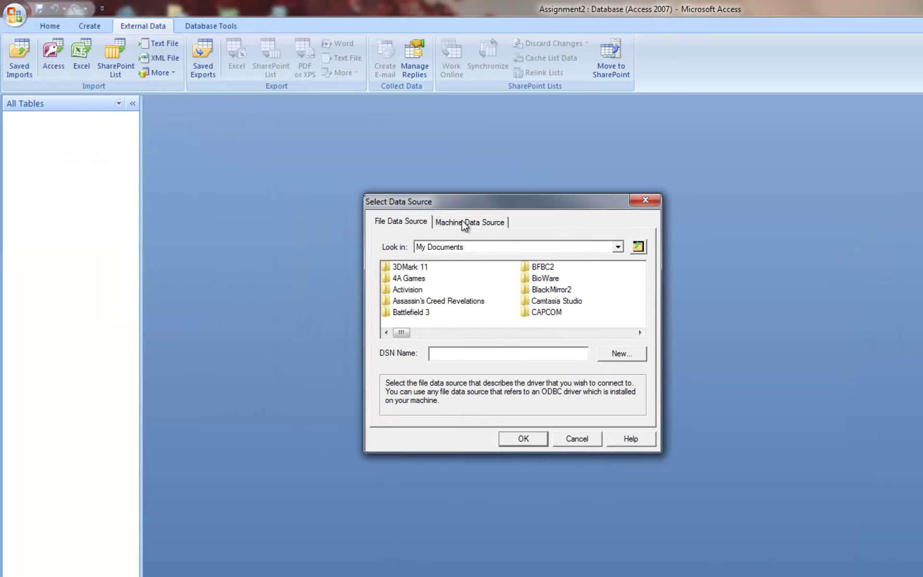
Step: Start a new System Data Source from the Machine Data Source tab
left_click(464, 223)
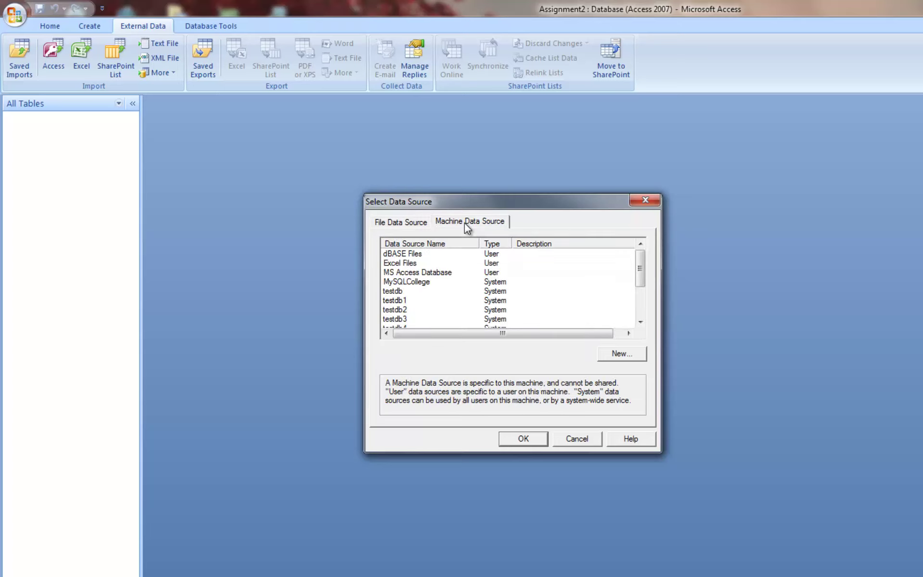
left_click(633, 355)
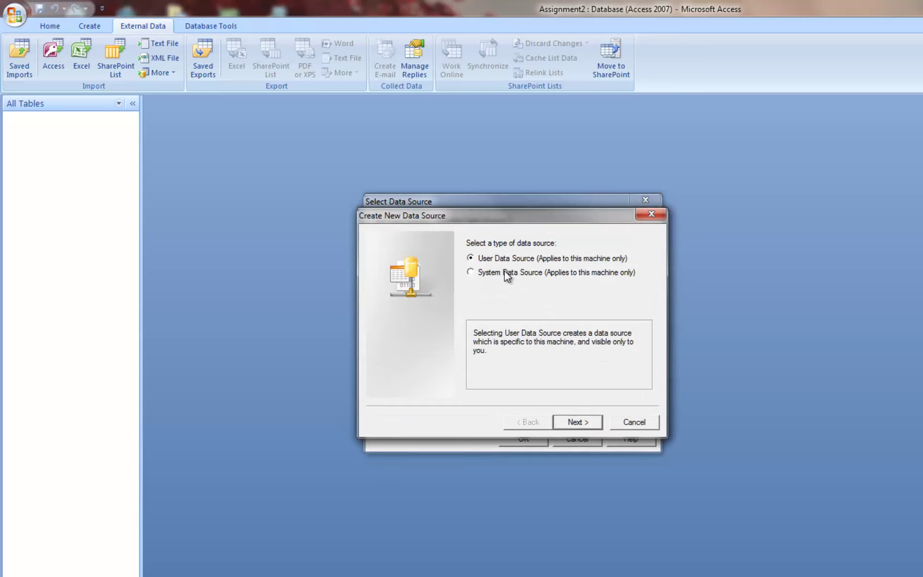
left_click(508, 275)
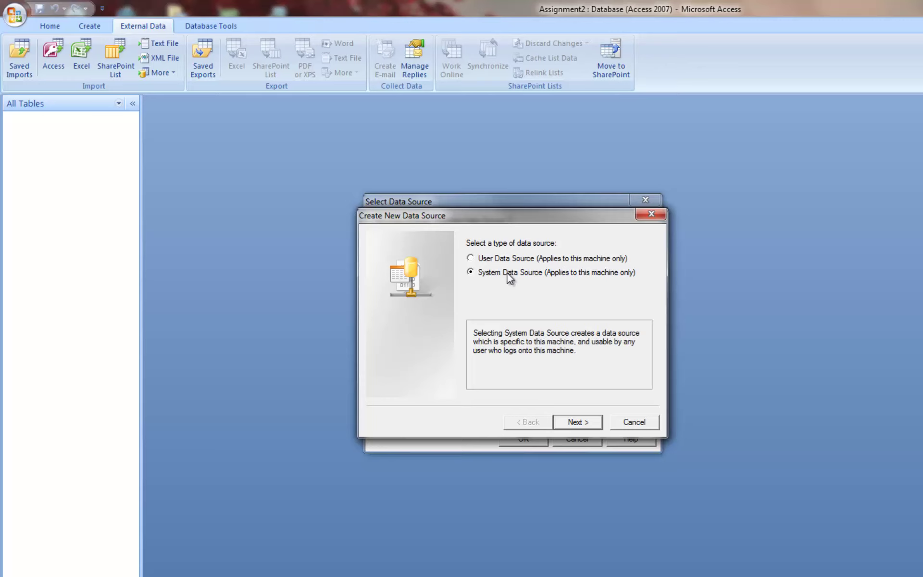
left_click(586, 419)
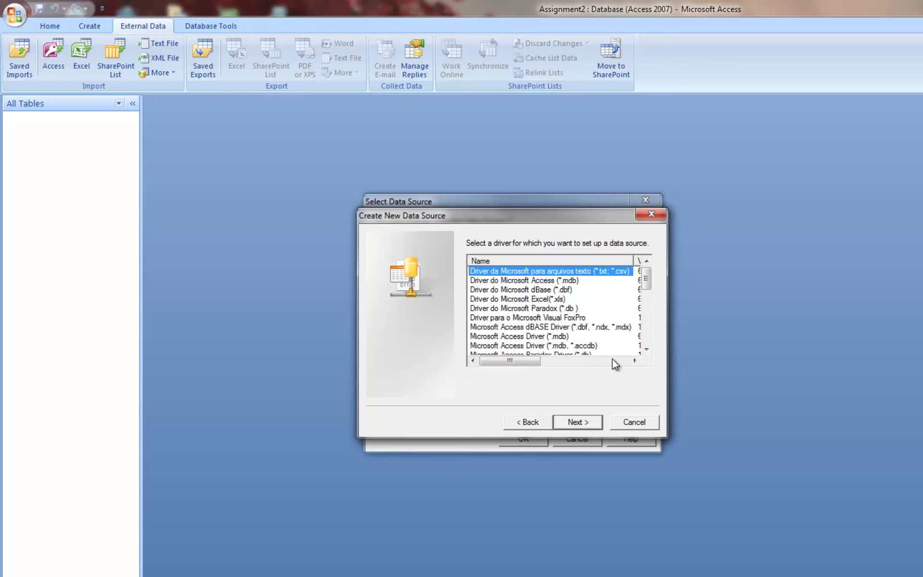
Step: Choose the MySQL ODBC 5.2 ANSI Driver and finish the new data source wizard
left_click_drag(646, 282, 655, 339)
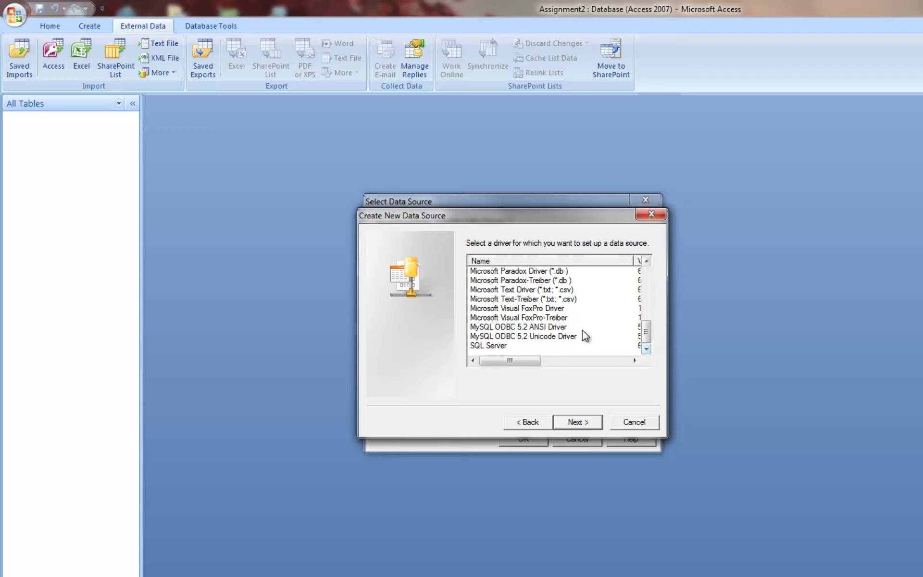
mouse_move(648, 333)
left_mouse_down()
mouse_move(647, 281)
mouse_move(662, 336)
mouse_move(647, 293)
mouse_move(653, 283)
mouse_move(646, 311)
mouse_move(654, 339)
left_mouse_up()
mouse_move(650, 342)
left_mouse_down()
mouse_move(647, 274)
mouse_move(648, 339)
left_mouse_up()
left_click(538, 327)
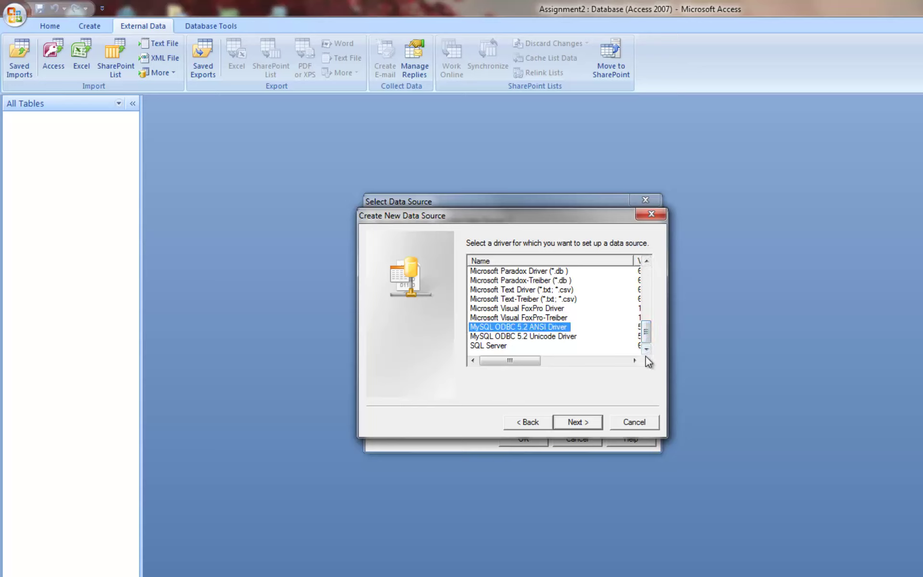
left_click(576, 424)
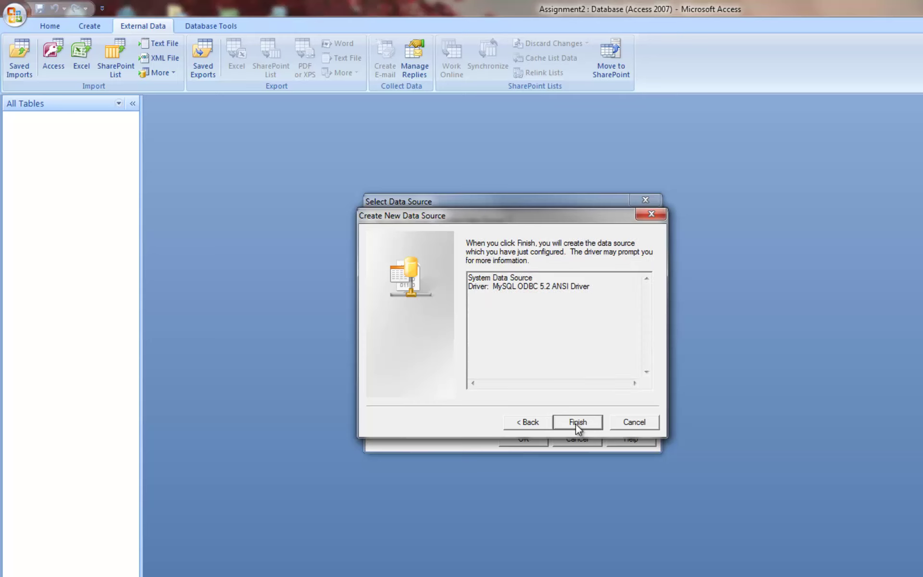
left_click(579, 424)
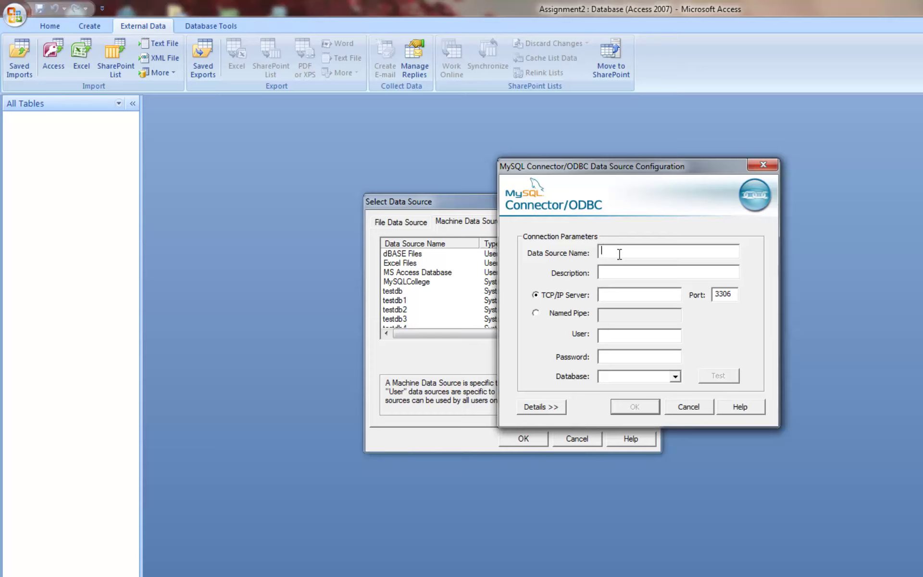
Step: Name the data source sqlcollege with user root and database college
type("sqlcollege")
left_click(609, 337)
type("root")
left_click(617, 358)
left_click(675, 377)
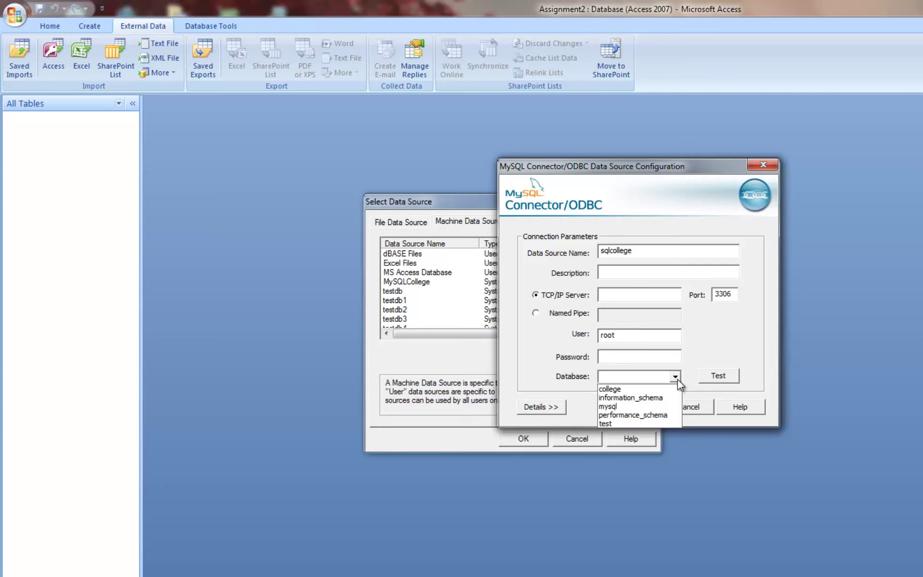
left_click(638, 390)
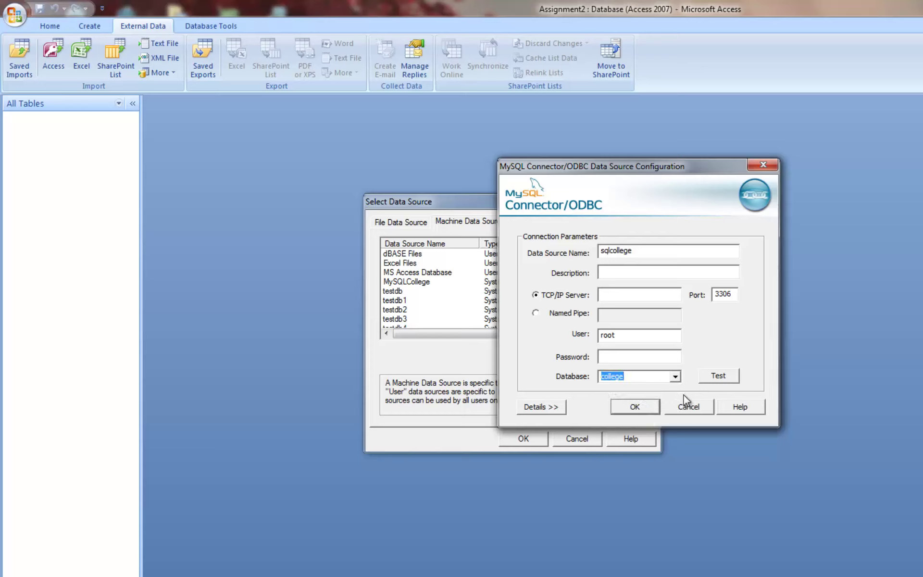
Step: Test the sqlcollege connection successfully and save the data source
left_click(715, 377)
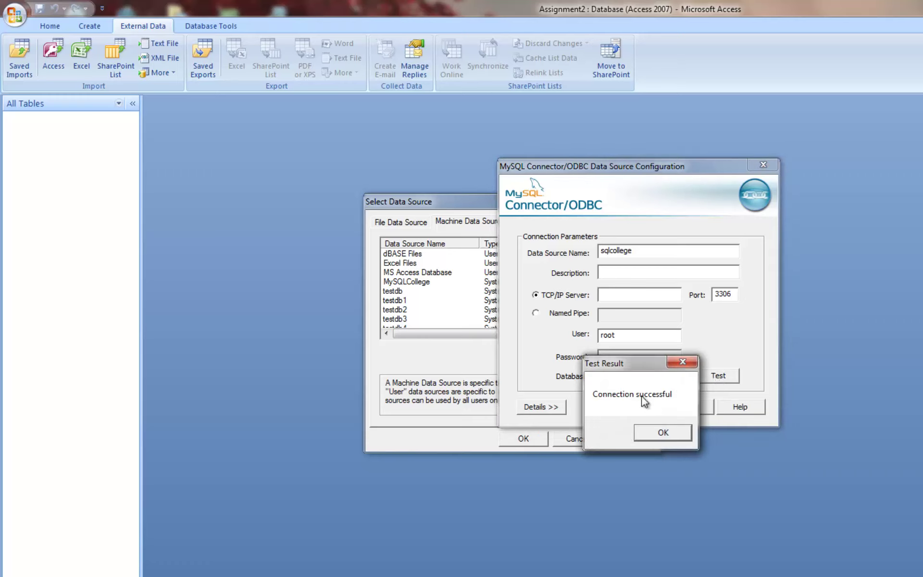
left_click(663, 433)
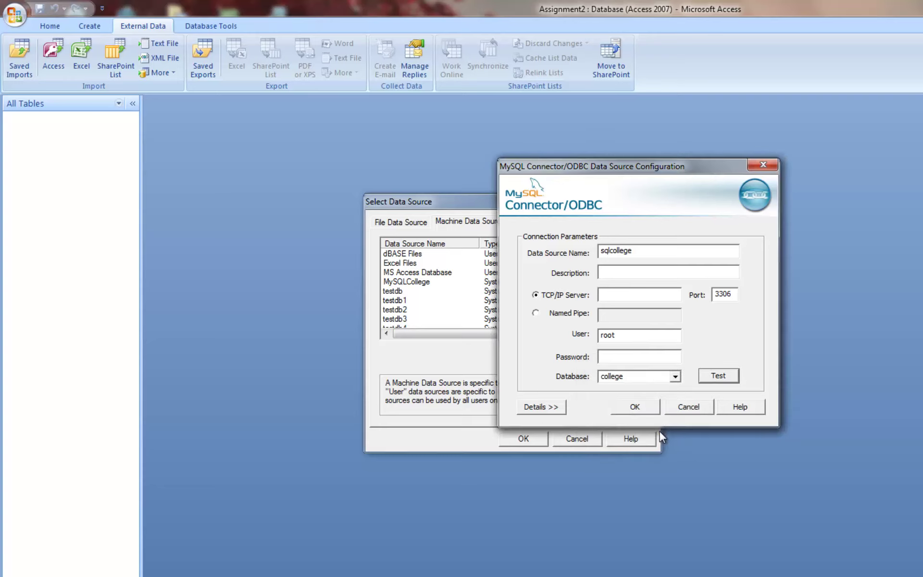
left_click(644, 410)
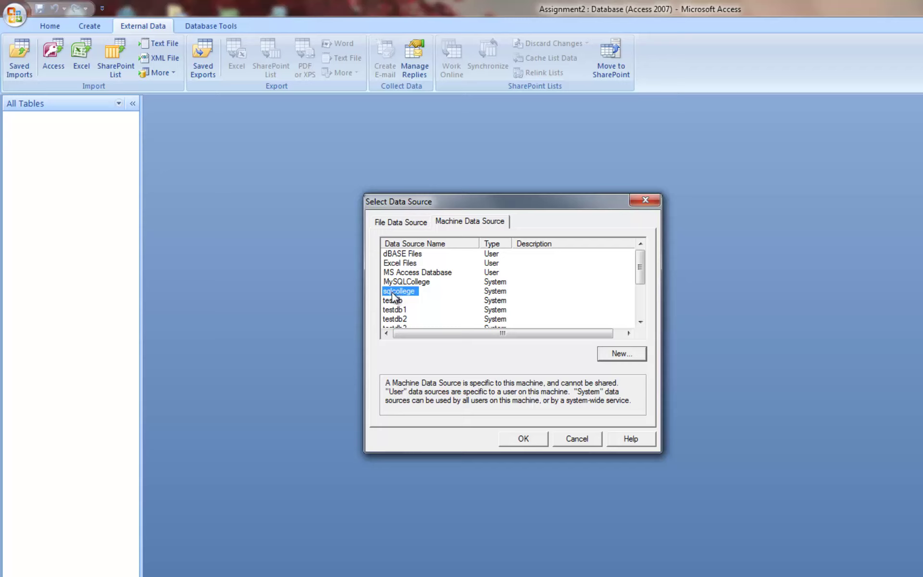
Step: Connect via sqlcollege and select the lecturers table in Link Tables
left_click(524, 439)
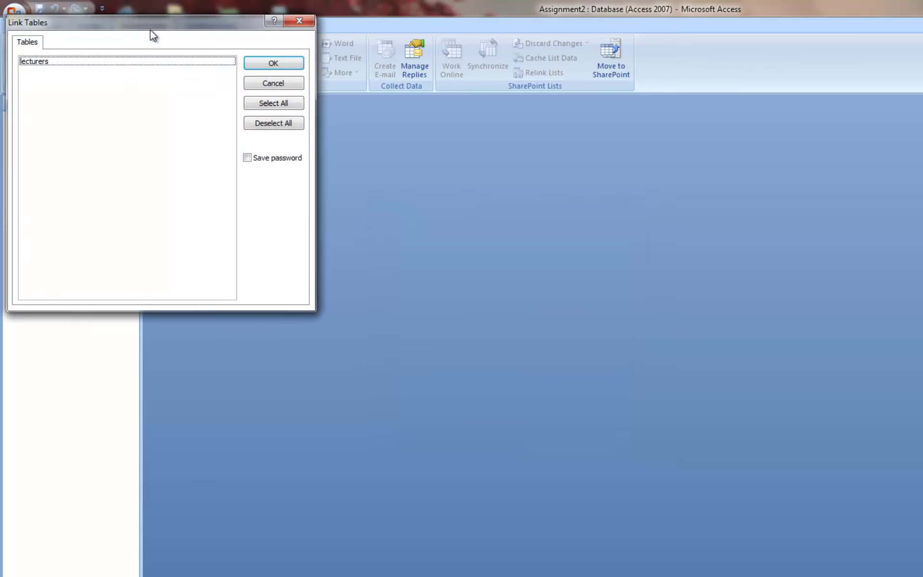
left_click_drag(150, 26, 504, 194)
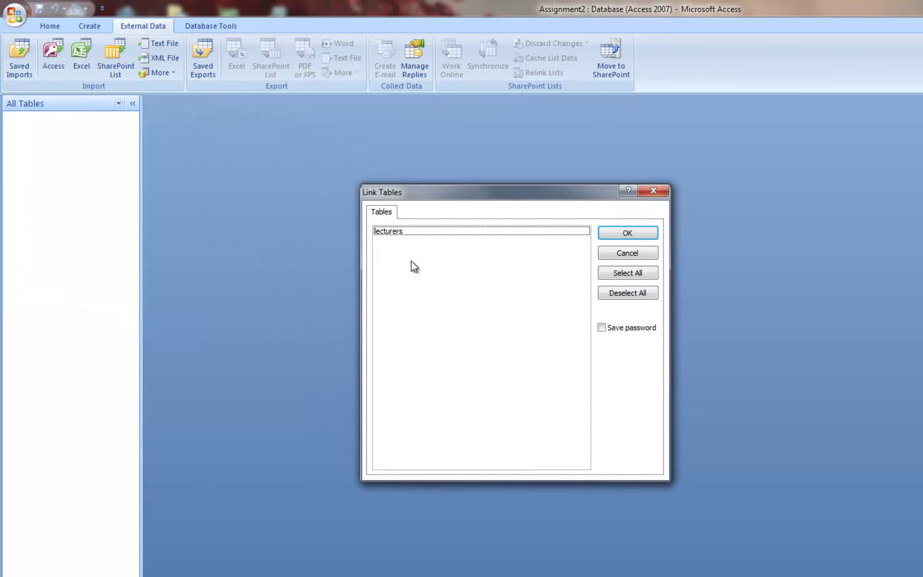
left_click(394, 235)
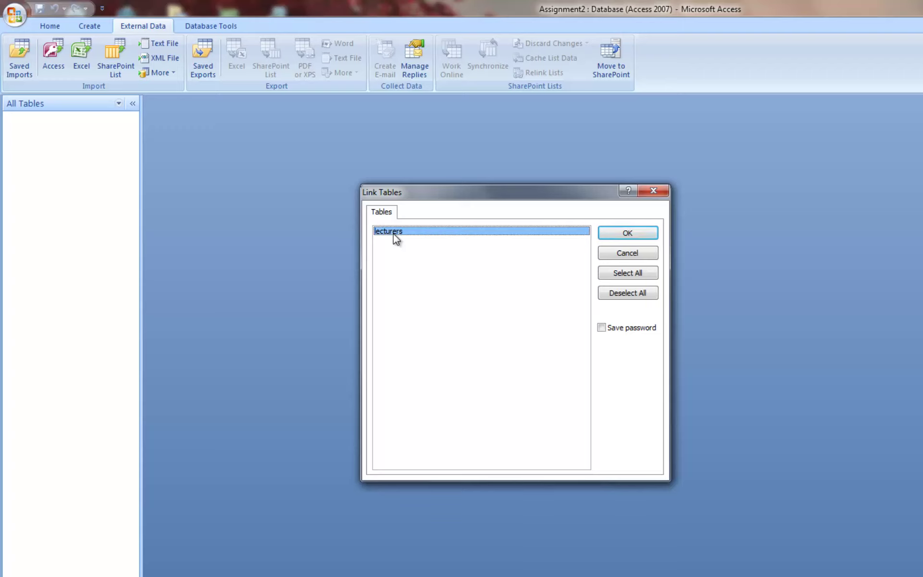